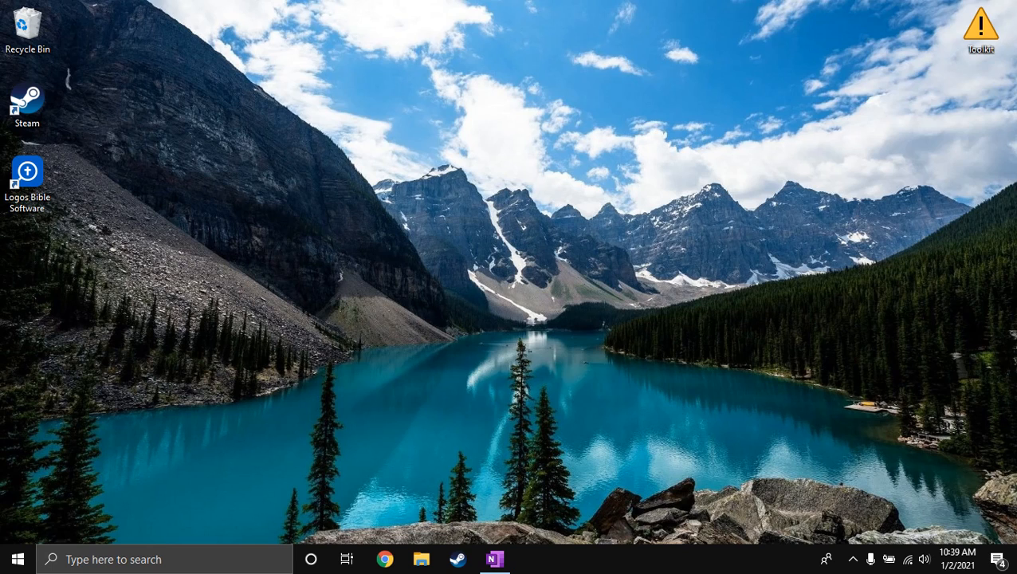
Open Chrome, go to wireshark.org and show the Download Wireshark section with the stable release installers.
key("super+r")
type("chrome")
key("Return")
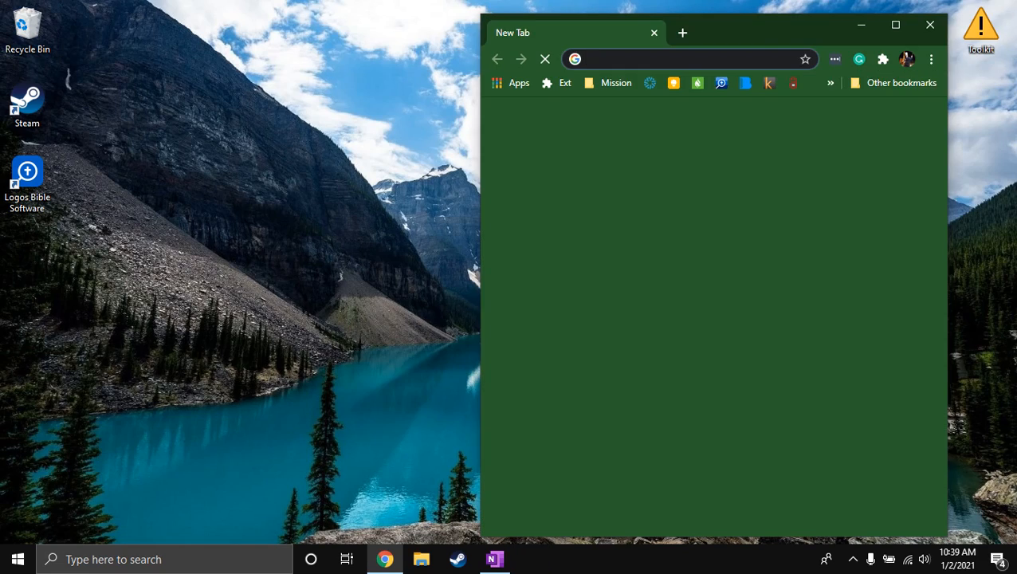
type("wireshark.or")
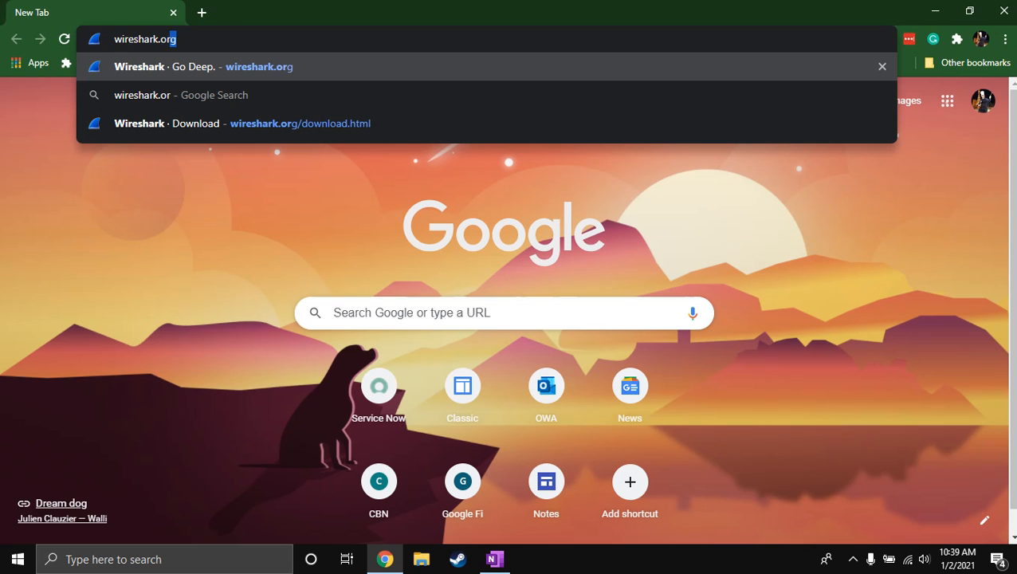
key("Return")
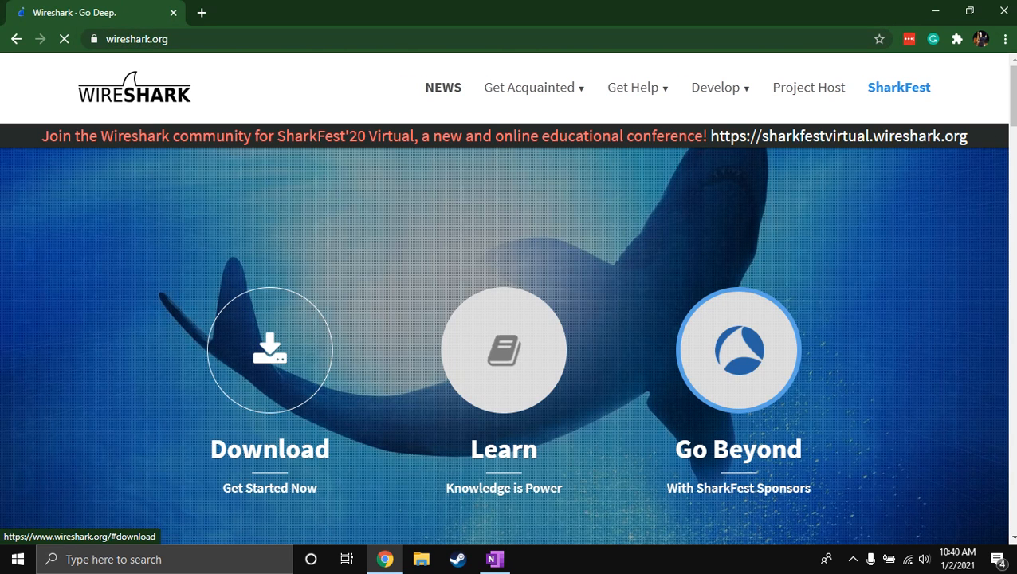
left_click(270, 350)
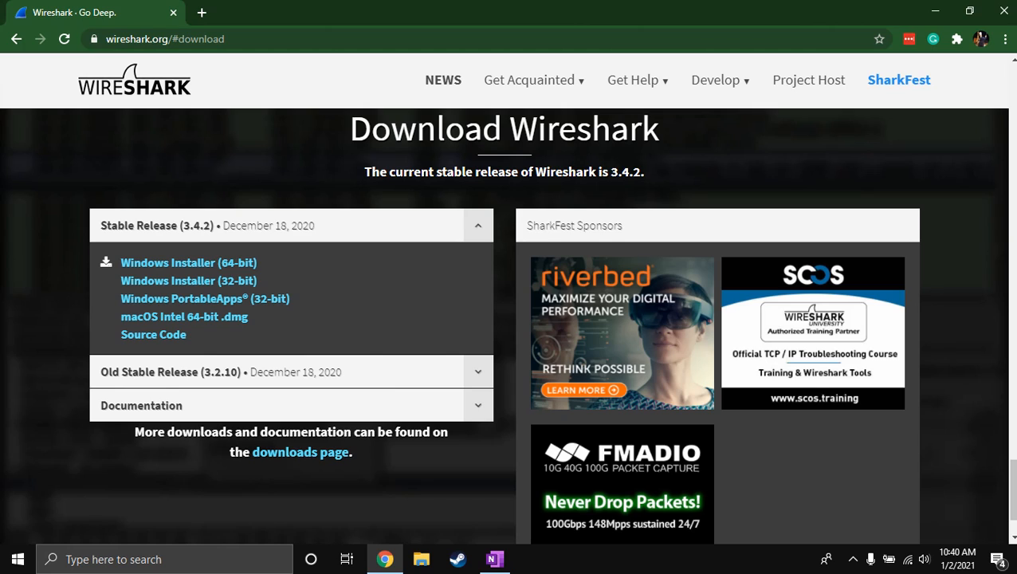
left_click_drag(292, 298, 188, 335)
left_click(319, 335)
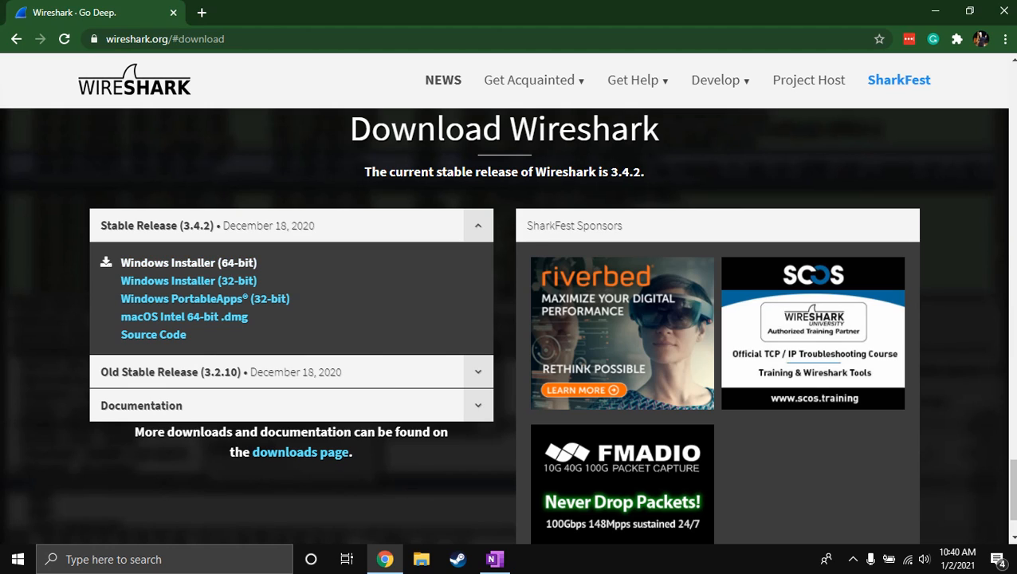
Open the Setup Files folder inside Toolkit in File Explorer and run Wireshark-win64-3.4.2.exe.
key("super+e")
left_click_drag(287, 46, 707, 51)
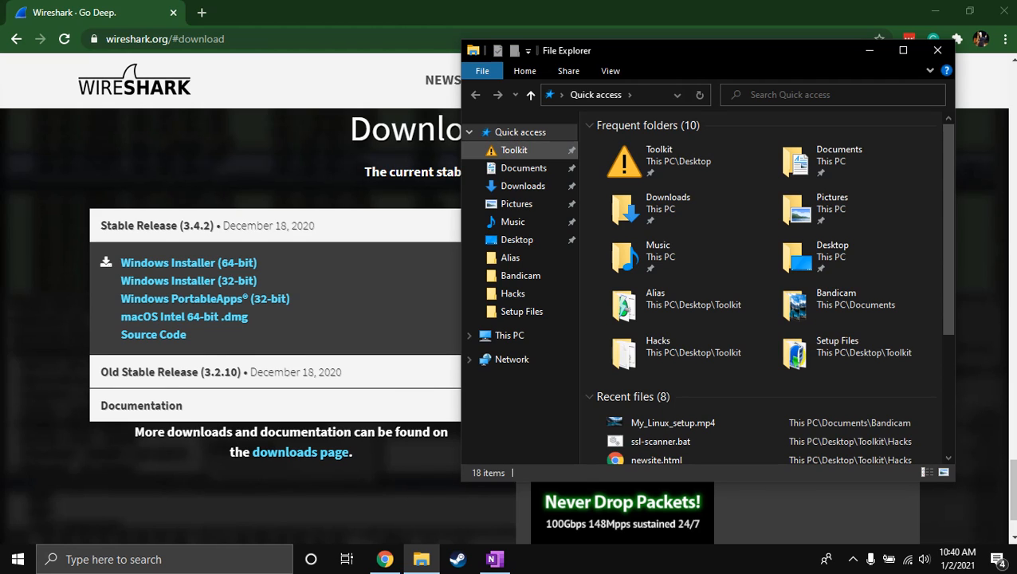
left_click(514, 150)
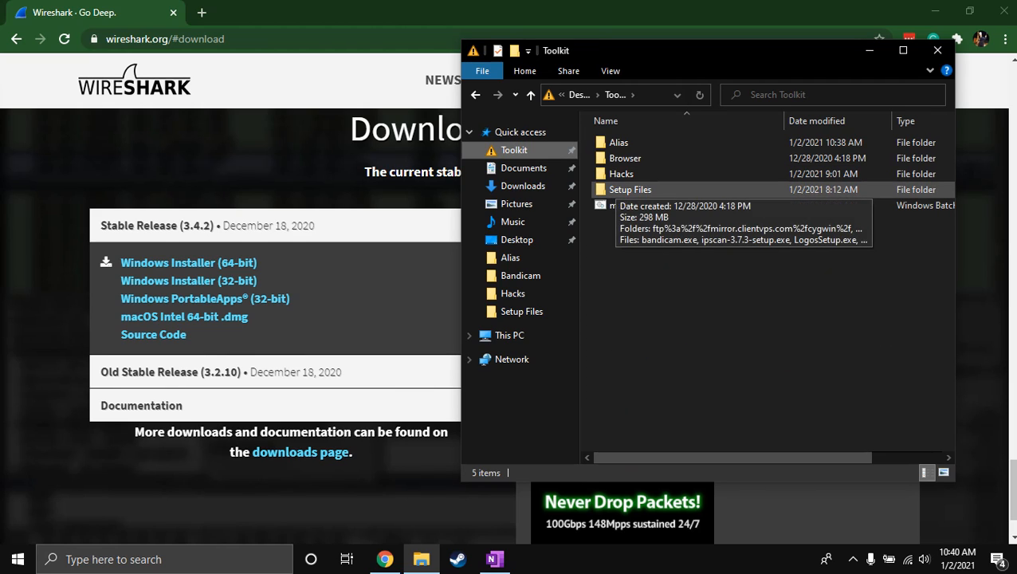
left_click(626, 189)
double_click(625, 190)
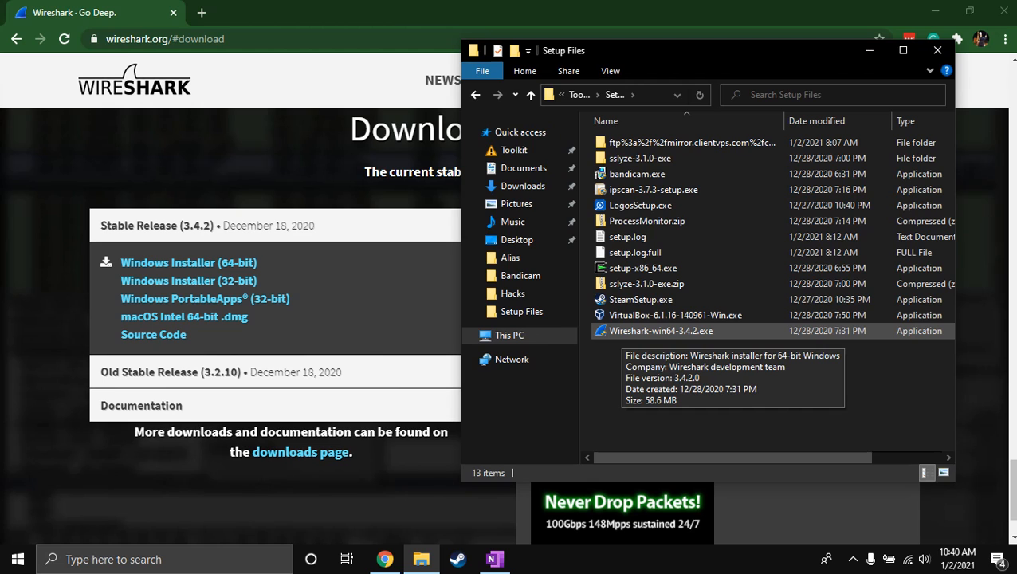
double_click(623, 332)
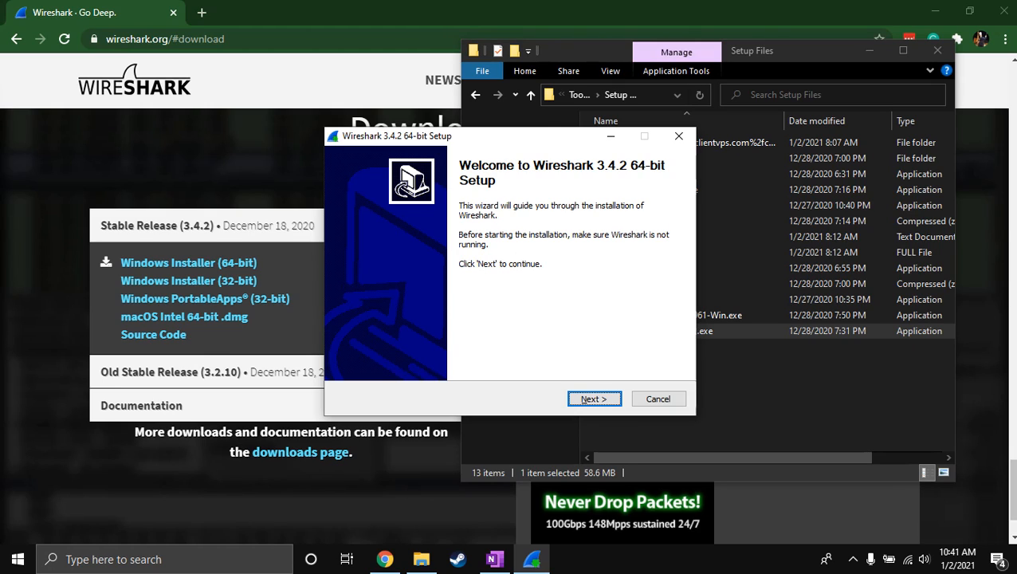
Install Wireshark with the default components, shortcuts and destination folder C:\Program Files\Wireshark, leaving USBPcap 1.5.4.0 unselected.
key("Return")
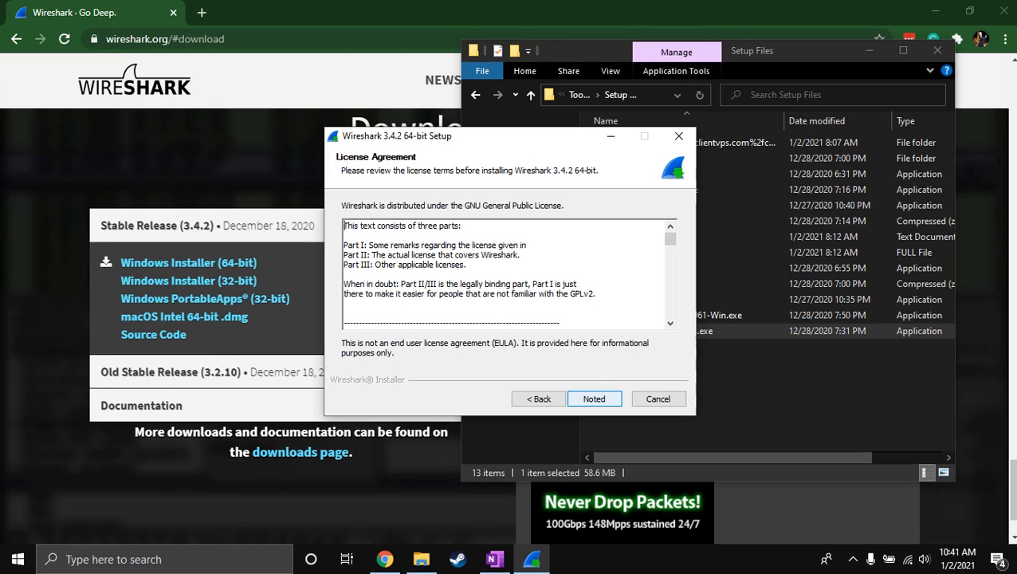
key("Return")
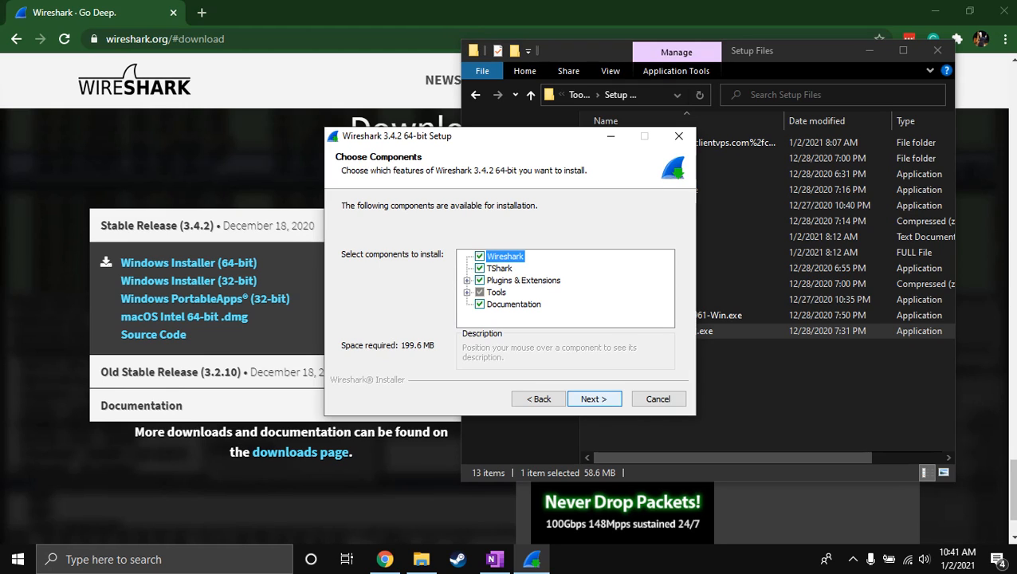
key("Return")
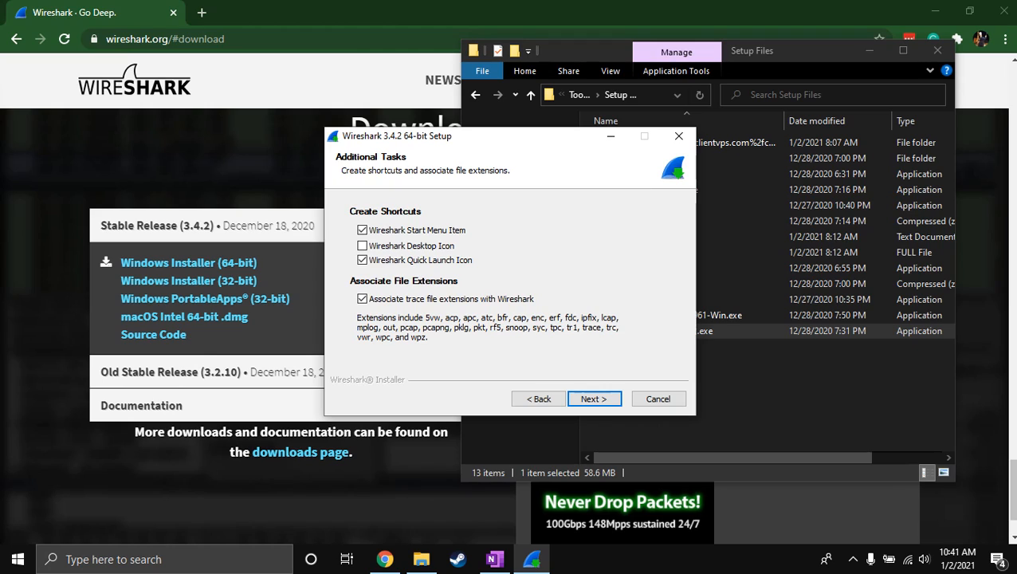
key("Return")
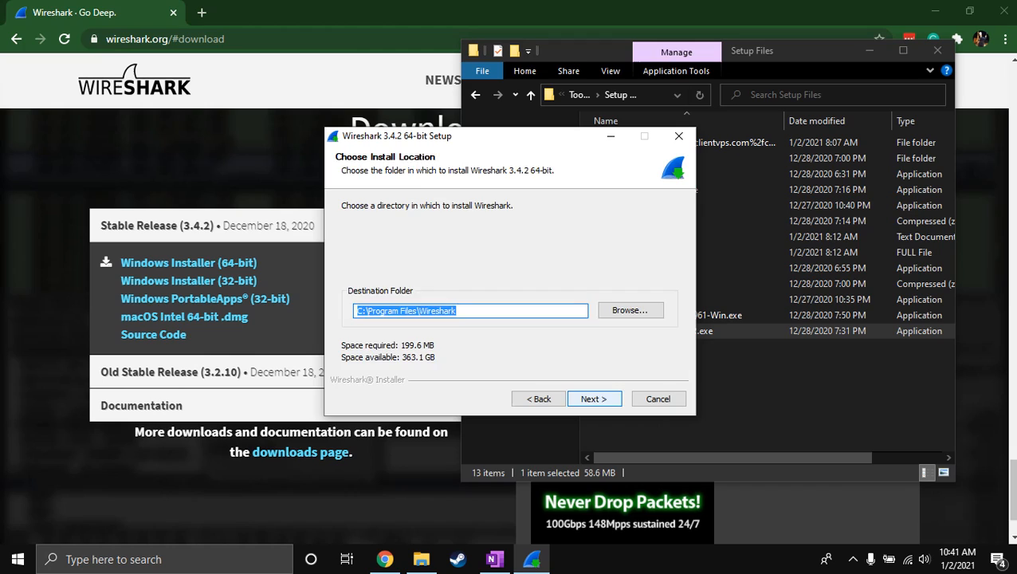
key("Return")
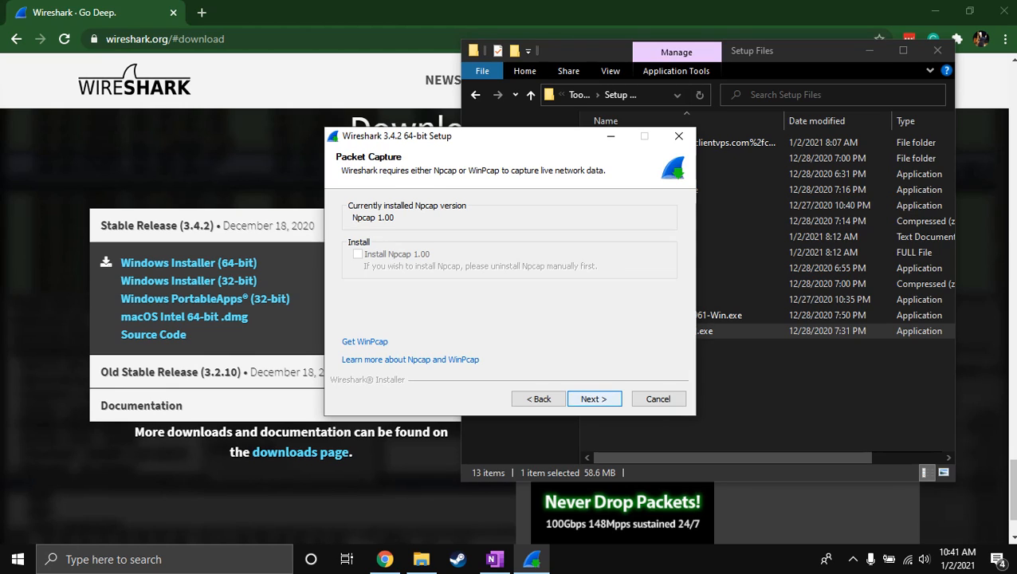
left_click(594, 399)
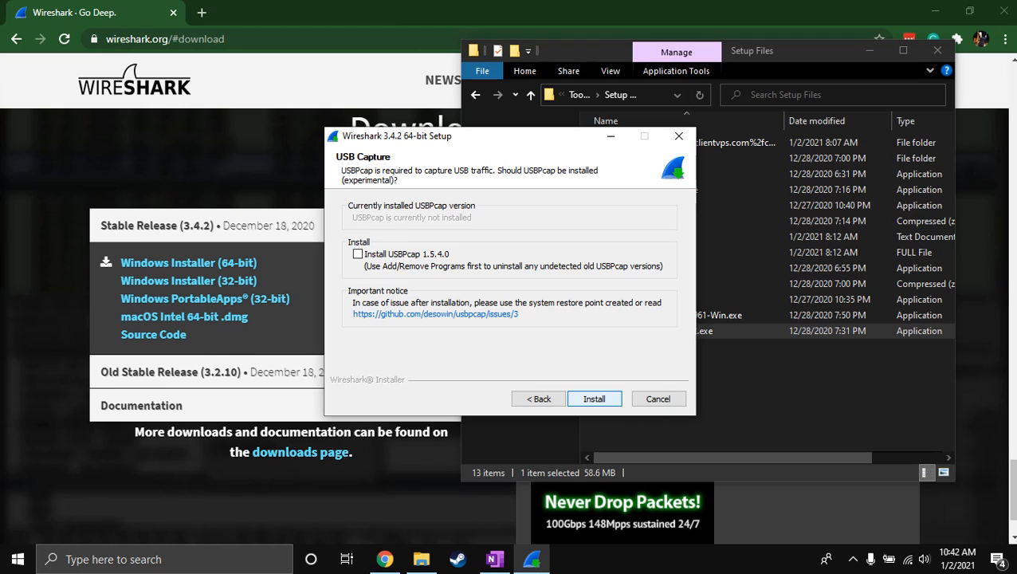
left_click(593, 398)
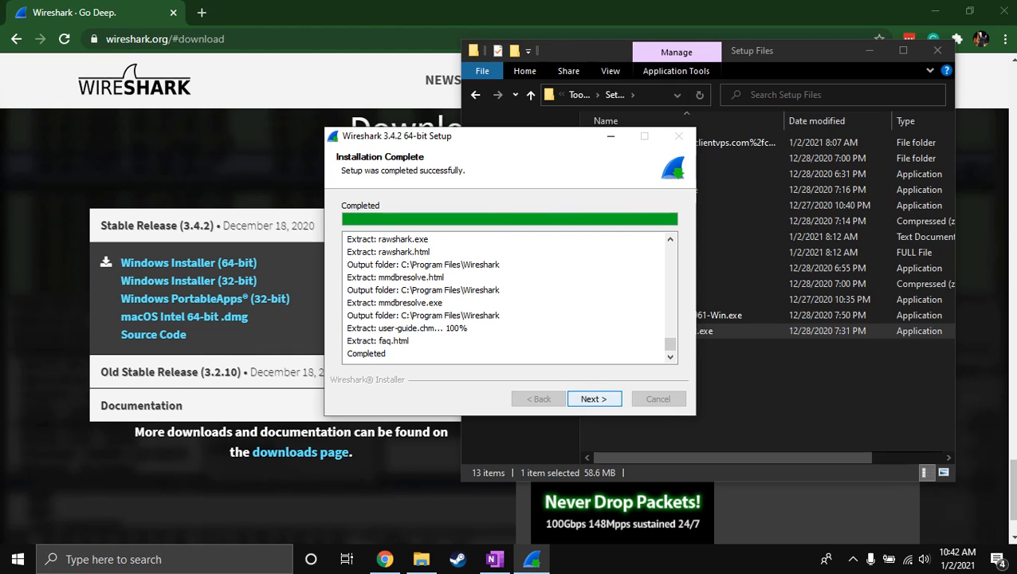
Finish the Wireshark setup without showing the news and launch the installed Wireshark application.
key("Return")
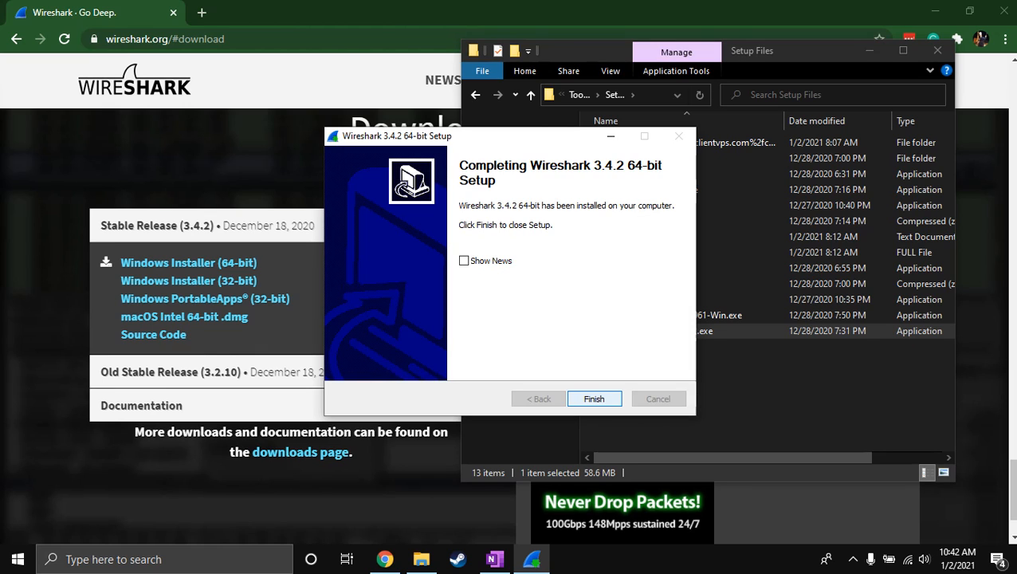
key("Return")
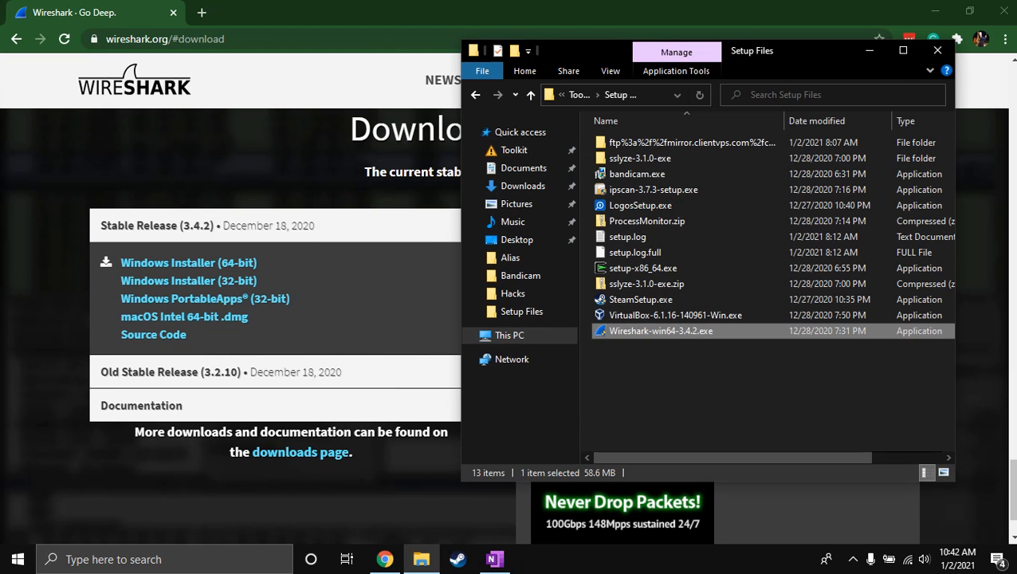
left_click(750, 395)
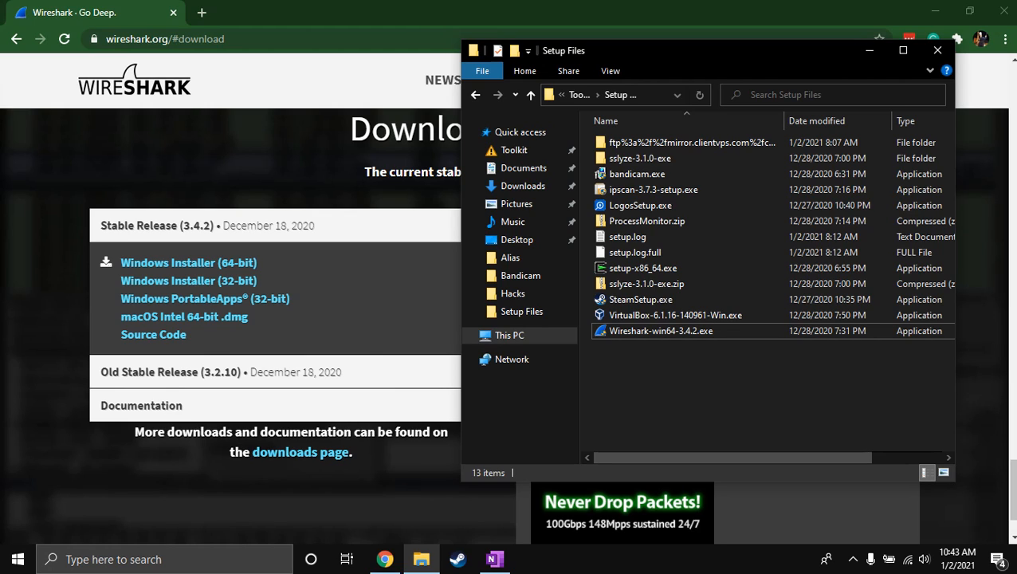
key("super")
type("wire")
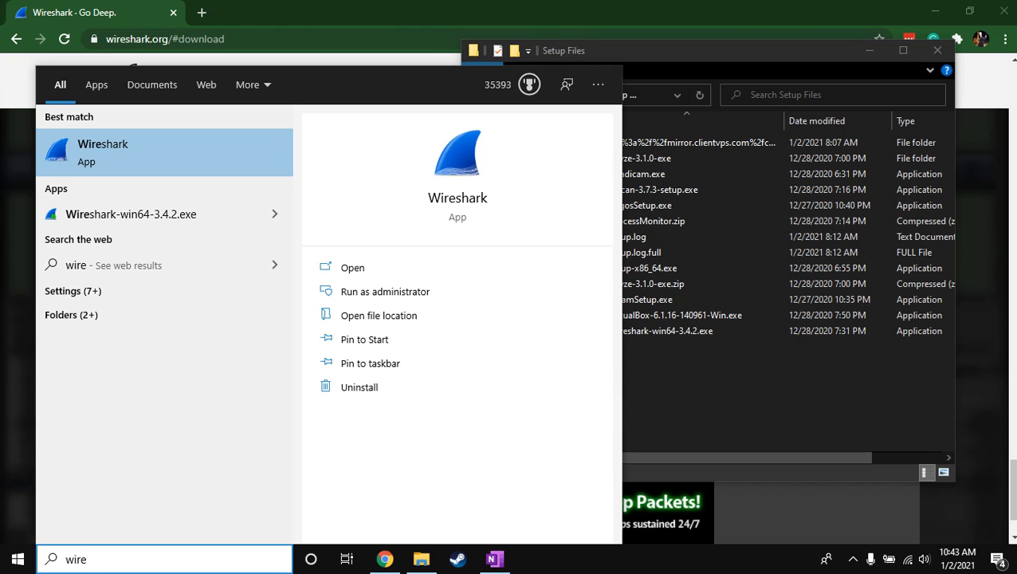
key("Return")
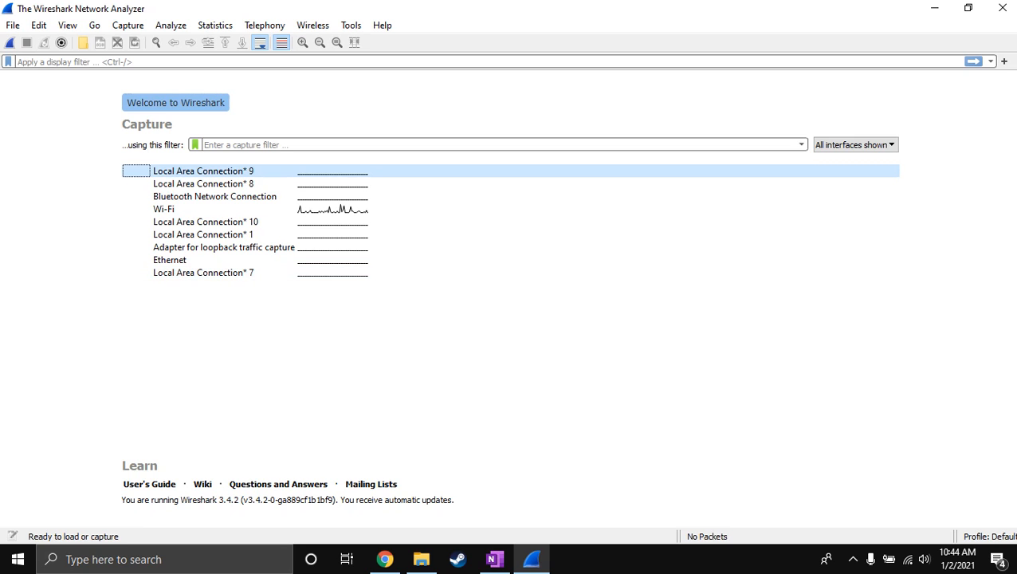
Bring up Chrome as a smaller floating window over Wireshark and place a narrowed Command Prompt window beside it.
left_click(385, 559)
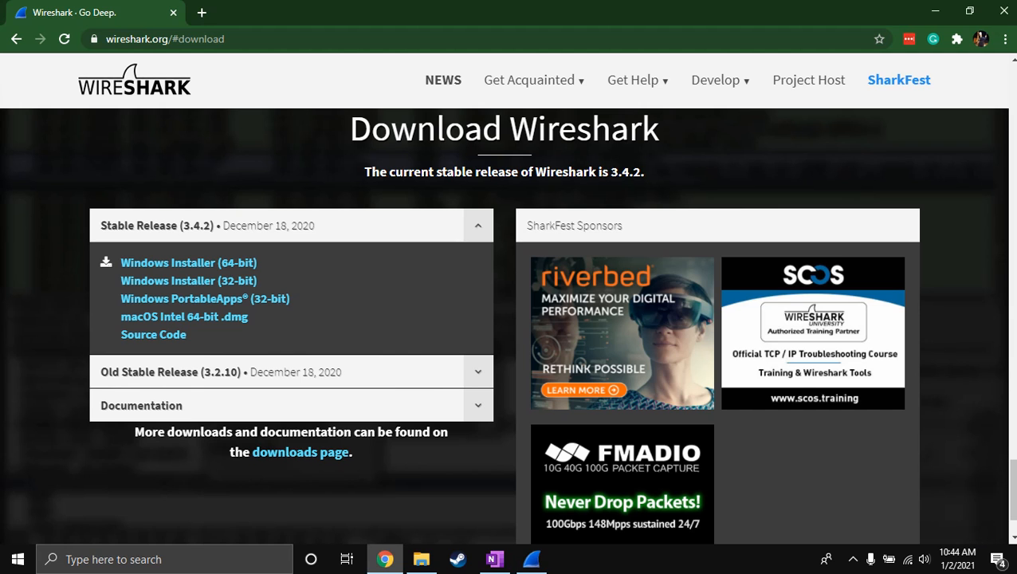
left_click_drag(697, 11, 772, 89)
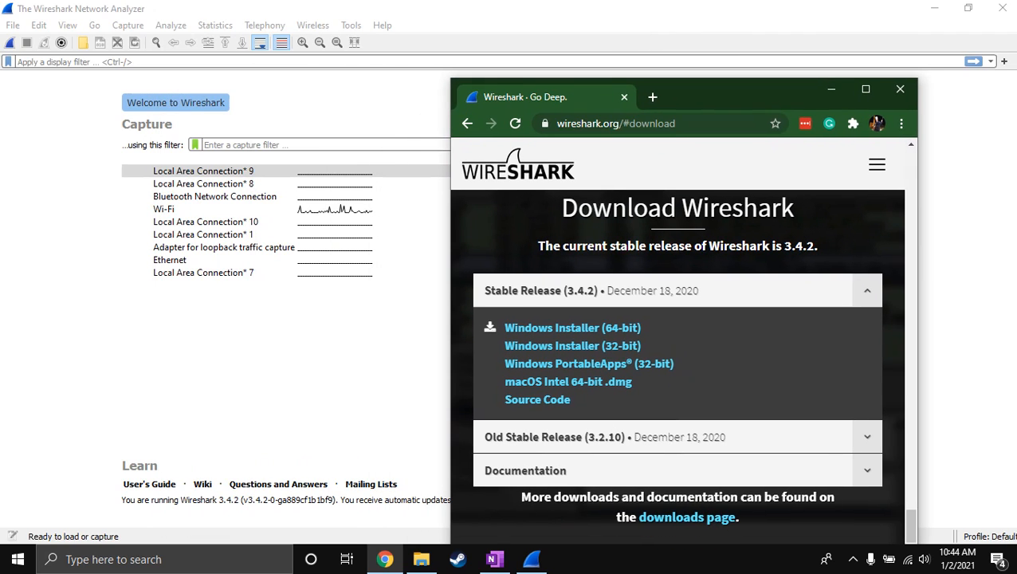
key("super+r")
type("cmd")
key("Return")
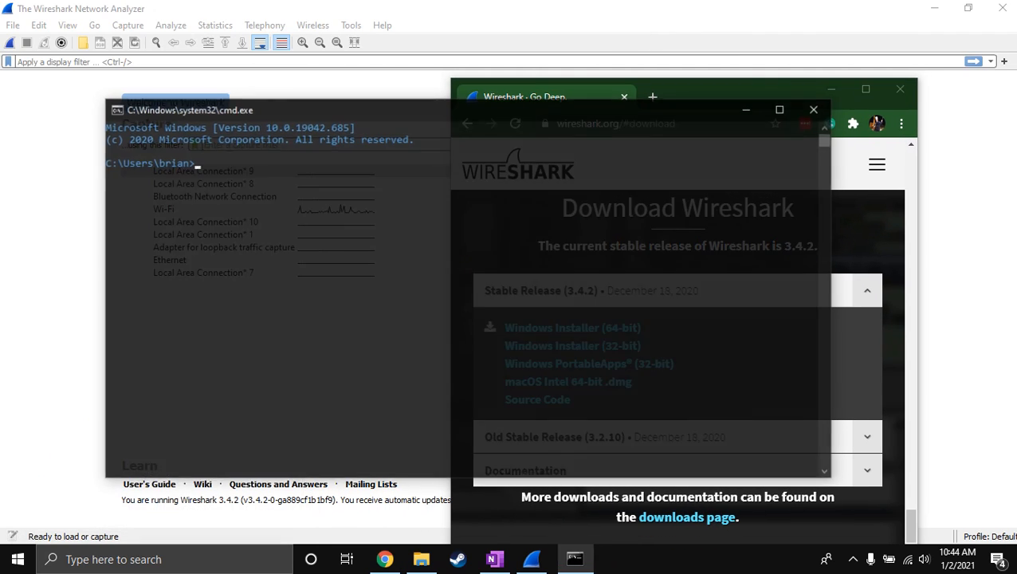
left_click_drag(834, 288, 415, 288)
left_click_drag(279, 108, 194, 144)
Run netstat -an|more in the Command Prompt to list the active connections page by page.
type("netstat -an")
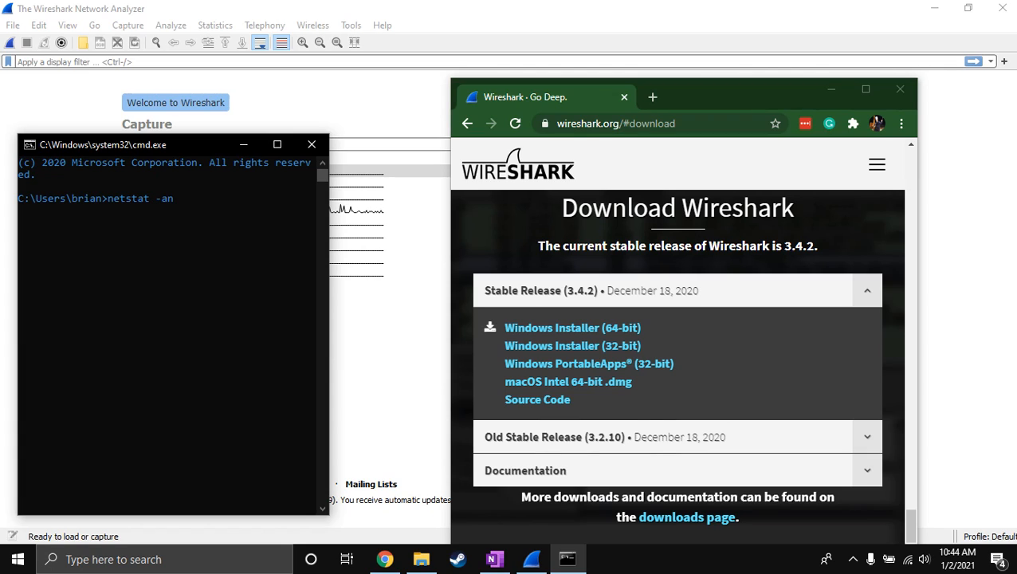
type("|findstr \"TCP\"")
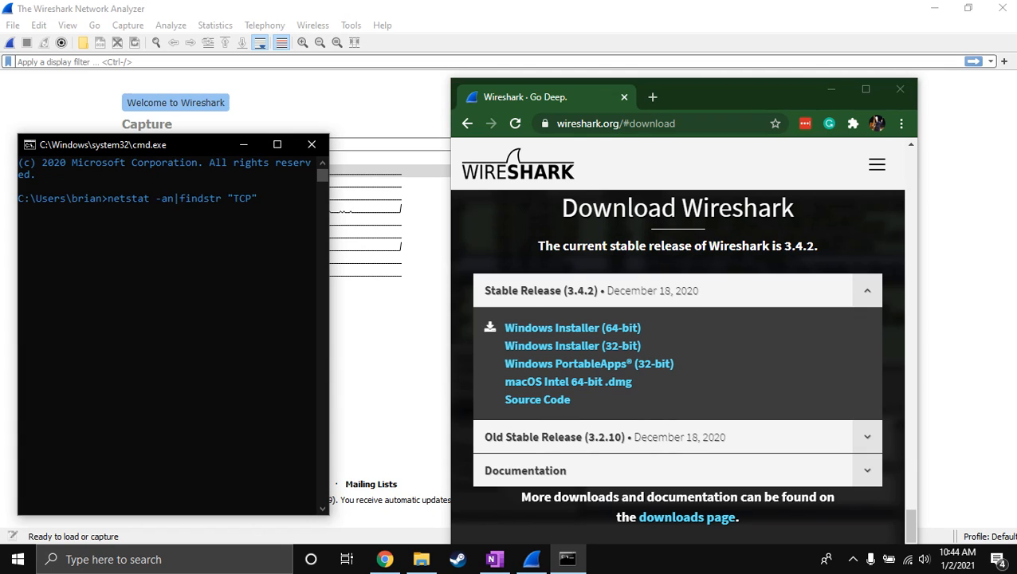
key("BackSpace")
key("BackSpace")
key("BackSpace")
key("BackSpace")
key("BackSpace")
key("BackSpace")
key("BackSpace")
key("BackSpace")
key("BackSpace")
key("BackSpace")
key("BackSpace")
key("BackSpace")
key("BackSpace")
type("more")
key("Return")
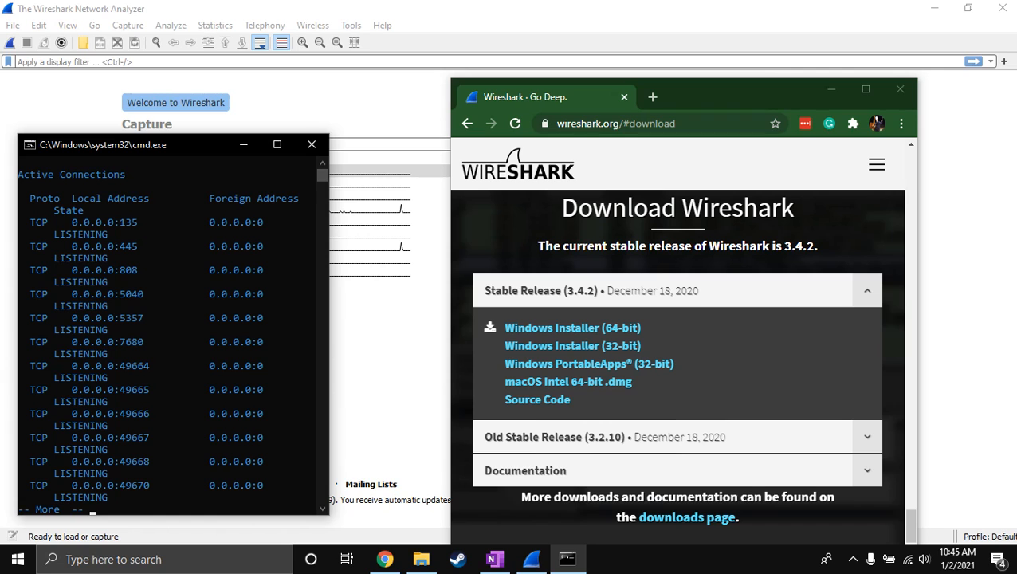
Page through the netstat connection listing to its end.
key("space")
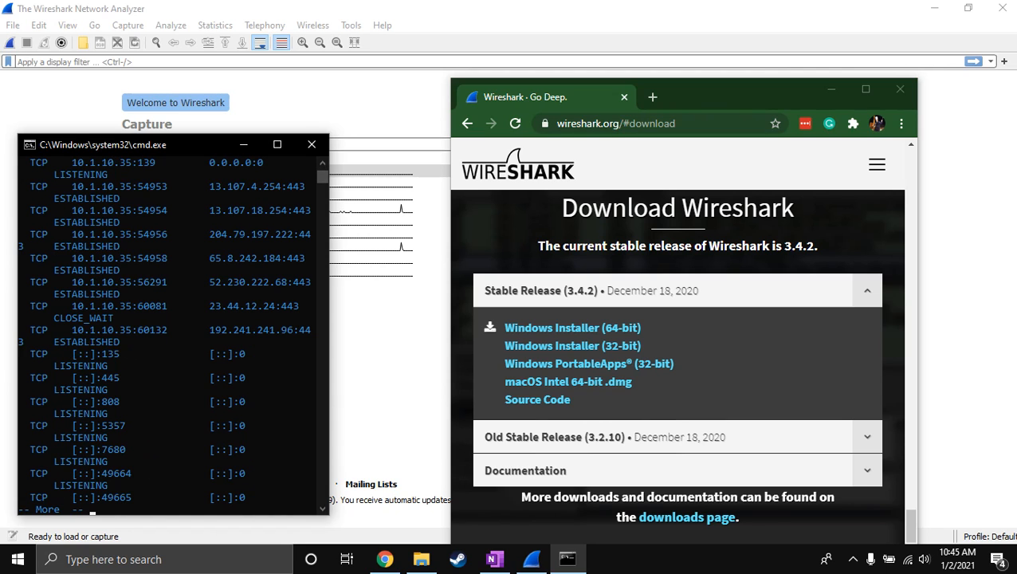
key("space")
key("space")
key("space")
key("space")
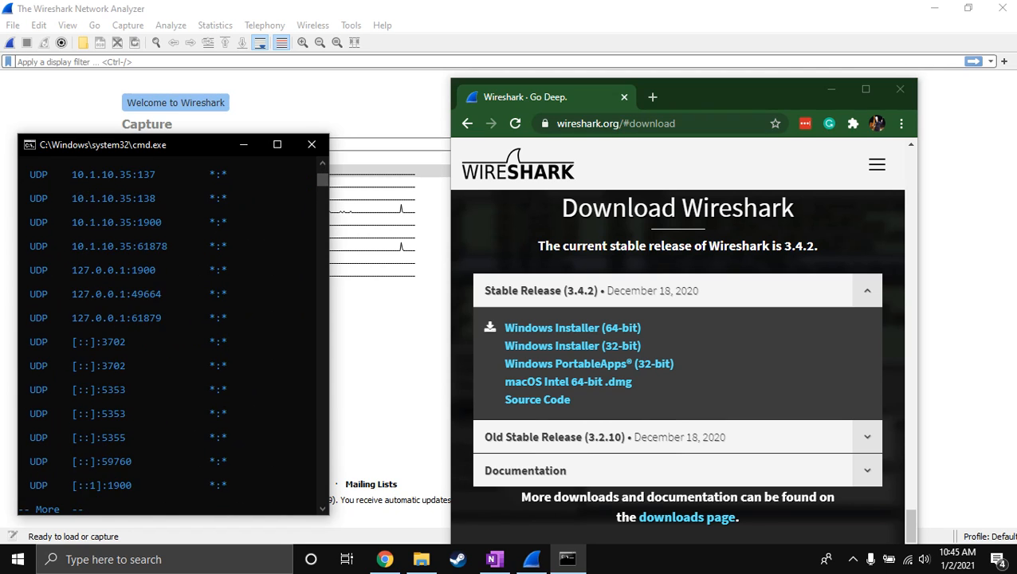
Run netstat -an|findstr "TCP" to restrict the connection listing to TCP entries.
key("Up")
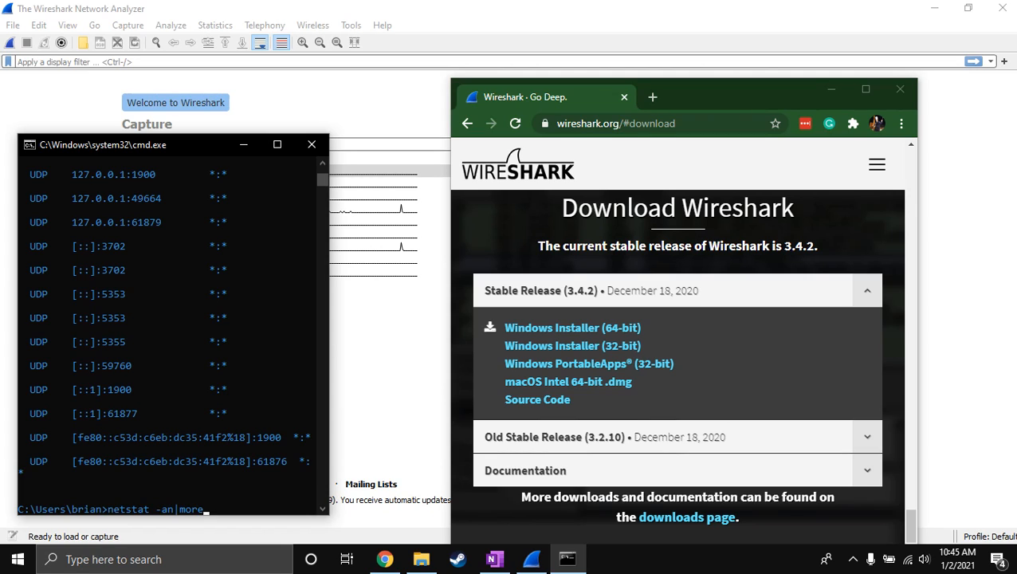
key("BackSpace")
key("BackSpace")
key("BackSpace")
key("BackSpace")
type("findstr \"TCP\"")
key("Return")
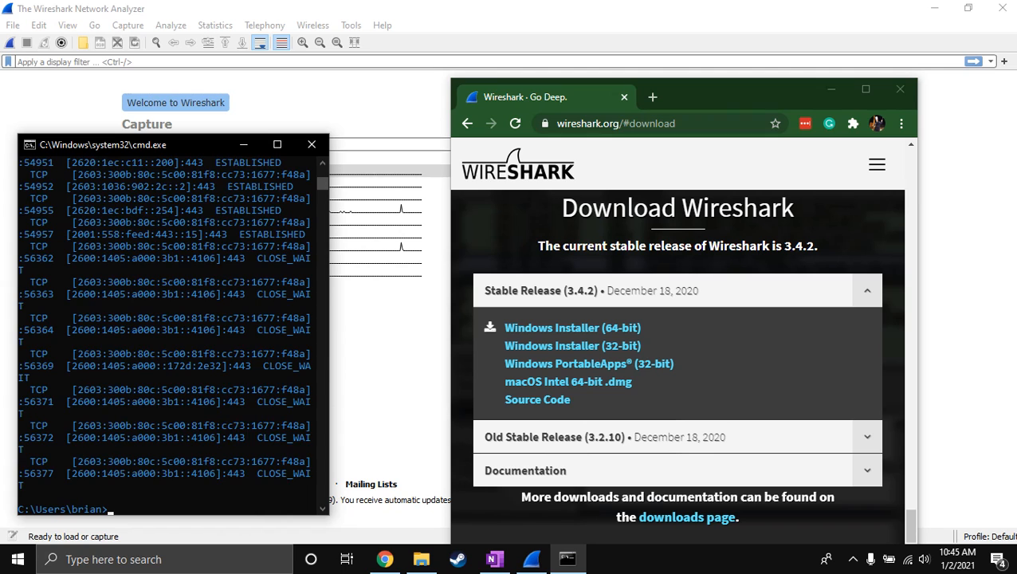
Widen the Command Prompt window so each connection fits on one line and rerun the TCP connection listing.
left_click_drag(328, 325, 837, 326)
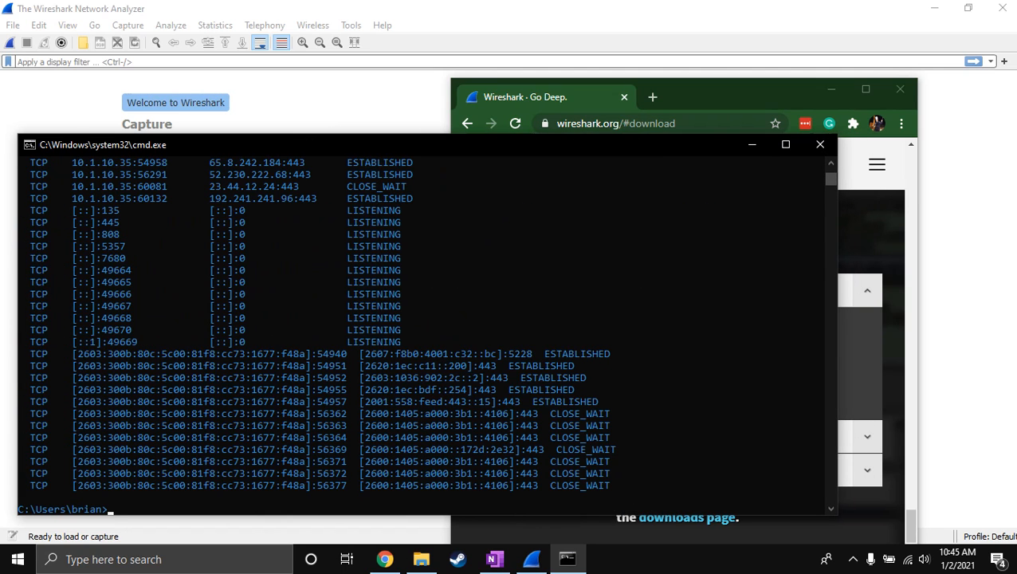
key("Up")
key("Return")
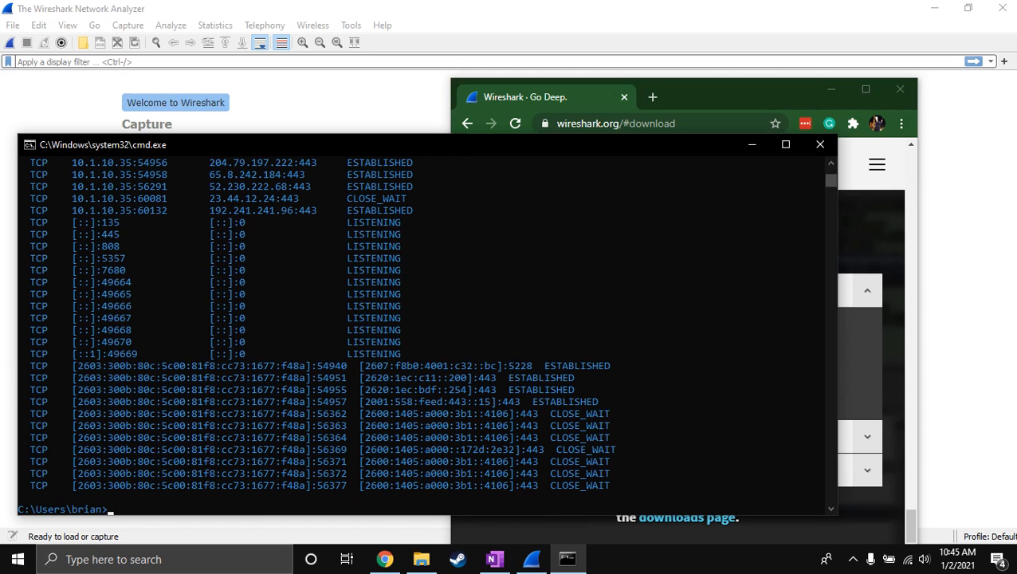
Prepare the command netstat -an|findstr "TCP"|more at the prompt without running it.
key("Up")
type("|")
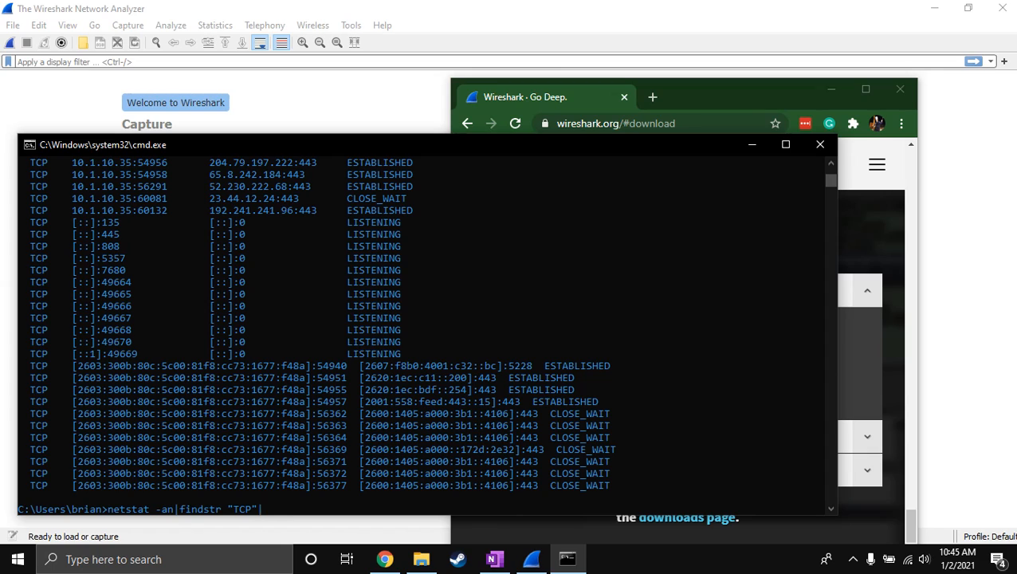
type("more")
Load yahoo.com in a new Chrome tab.
left_click(653, 96)
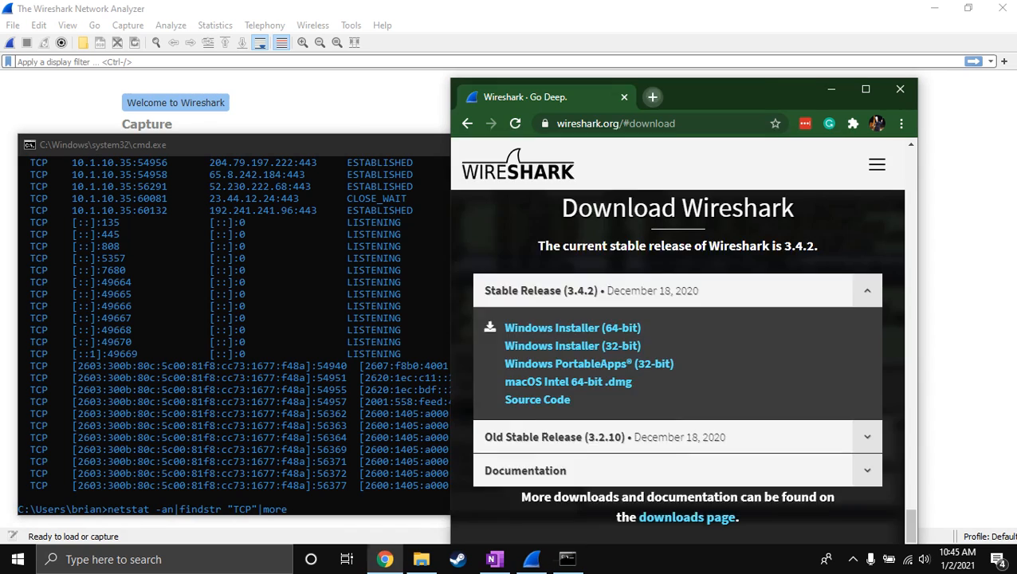
left_click(652, 96)
type("yah")
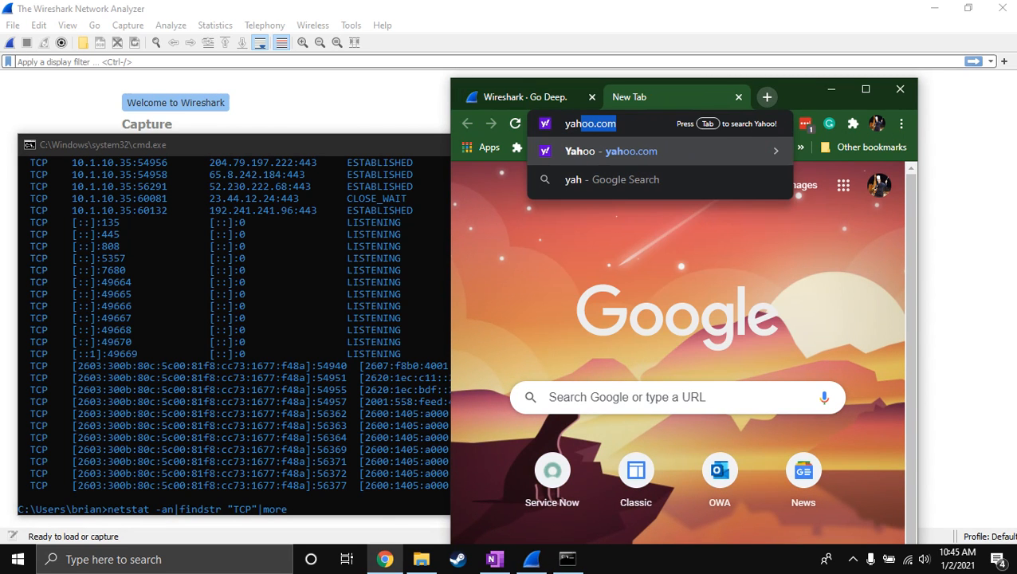
key("Return")
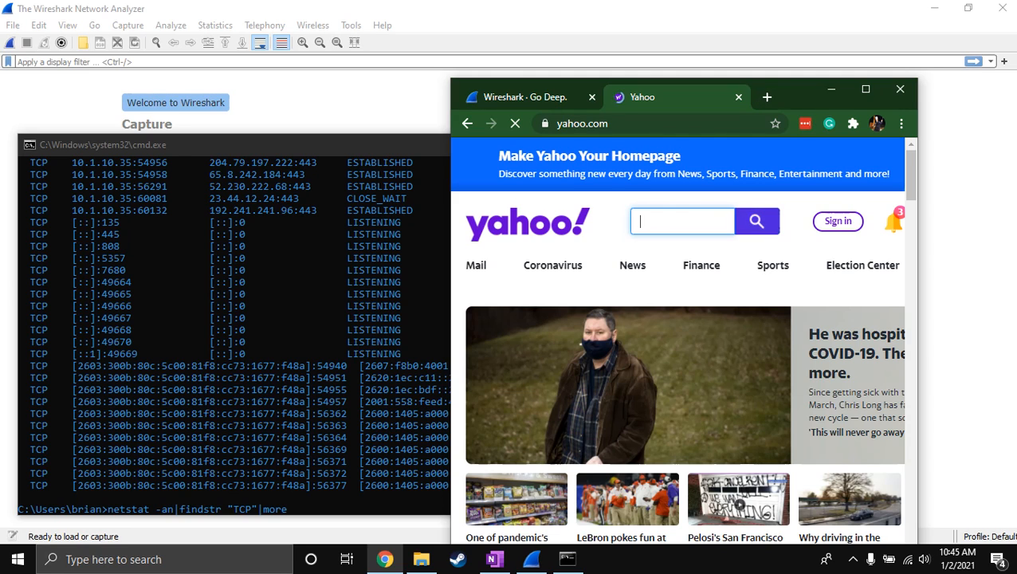
Run the prepared netstat -an|findstr "TCP"|more in Command Prompt and highlight an established connection's address pair and a remote port 443.
key("alt+Tab")
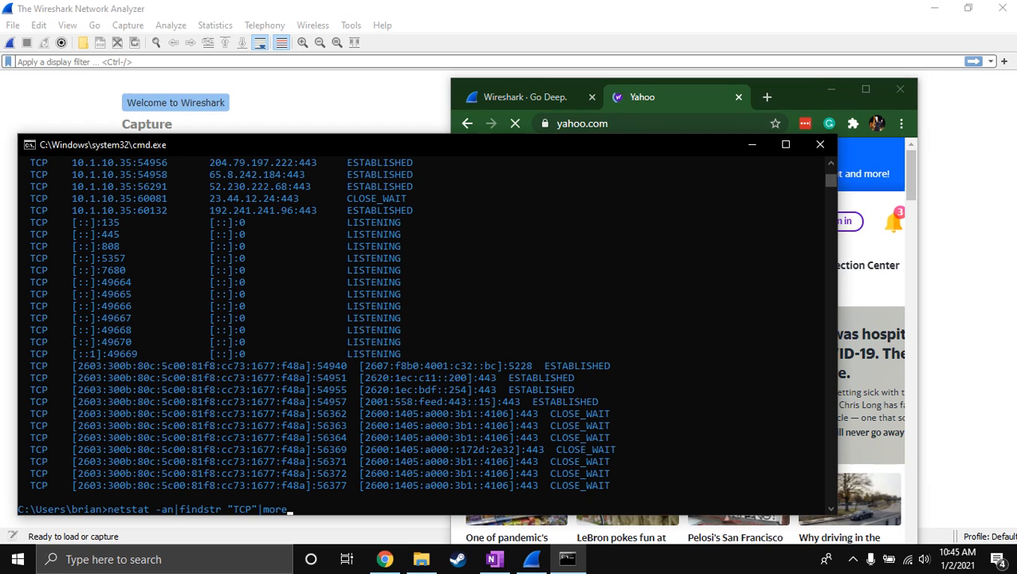
key("Return")
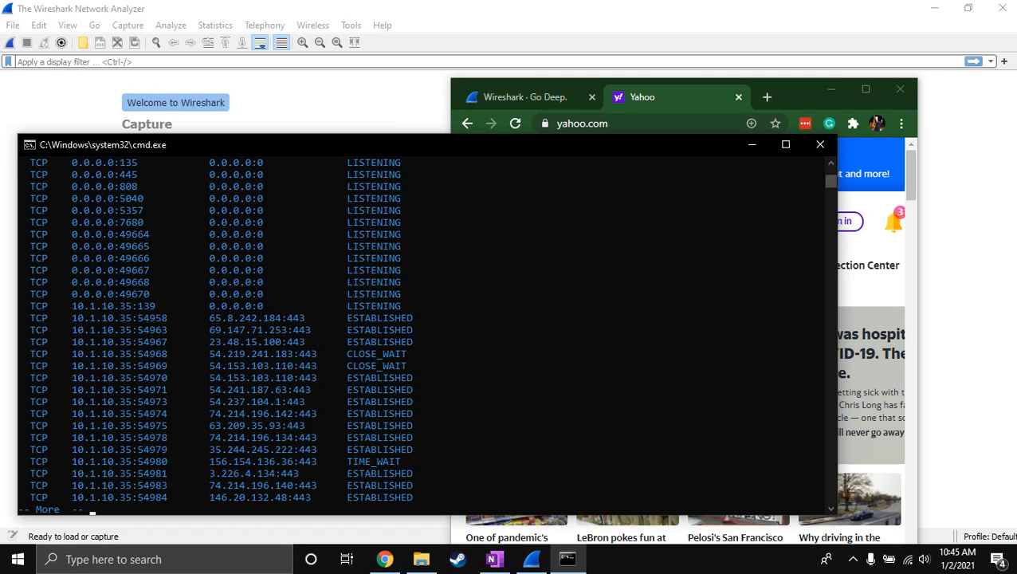
left_click_drag(306, 318, 66, 317)
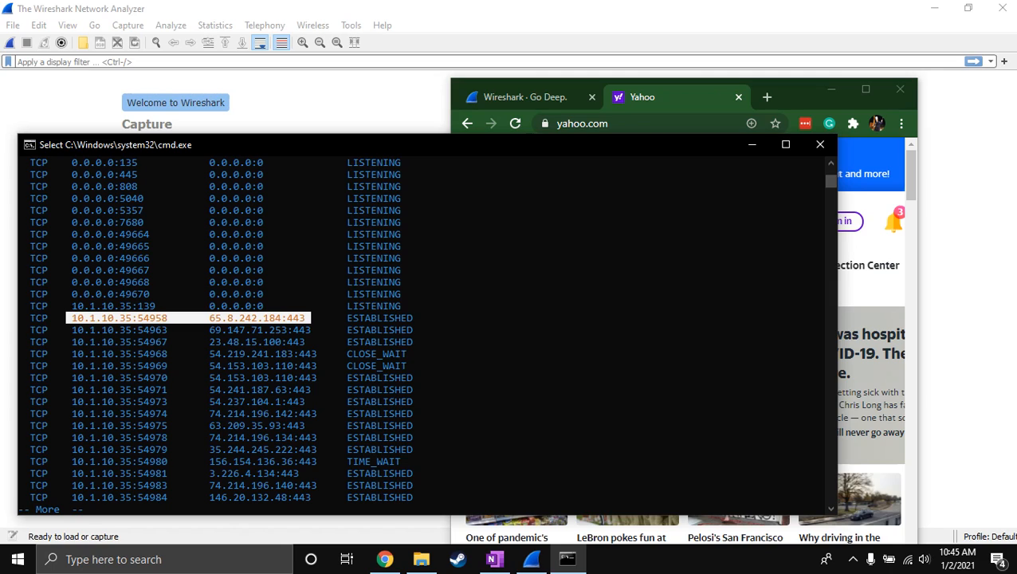
mouse_move(299, 329)
left_mouse_down()
mouse_move(317, 329)
mouse_move(296, 329)
left_mouse_up()
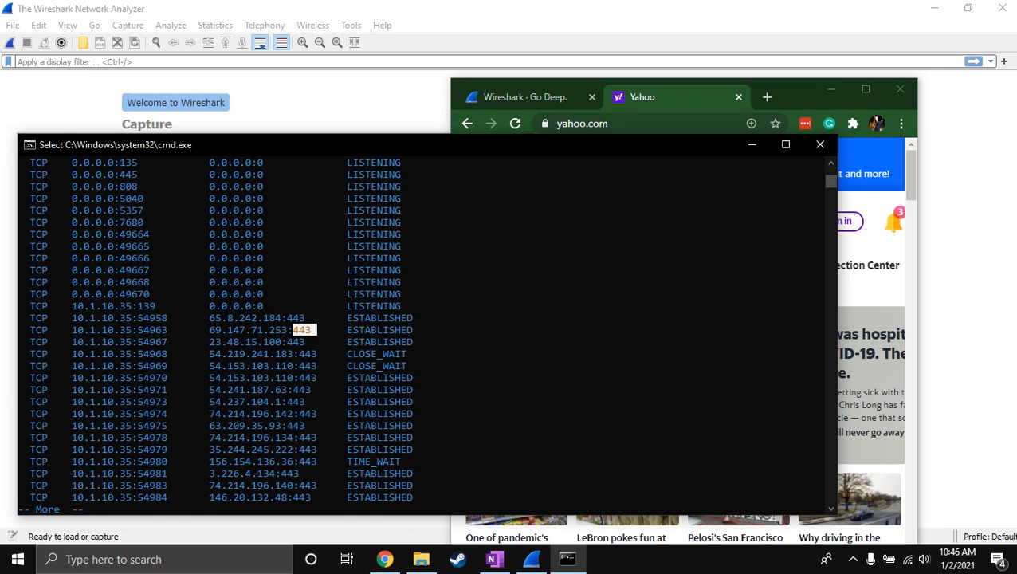
Highlight the local IP address 10.1.10.35 in the established connection rows and page to the end of the listing.
left_click_drag(168, 329, 137, 329)
left_click(139, 329)
left_click_drag(130, 317, 71, 317)
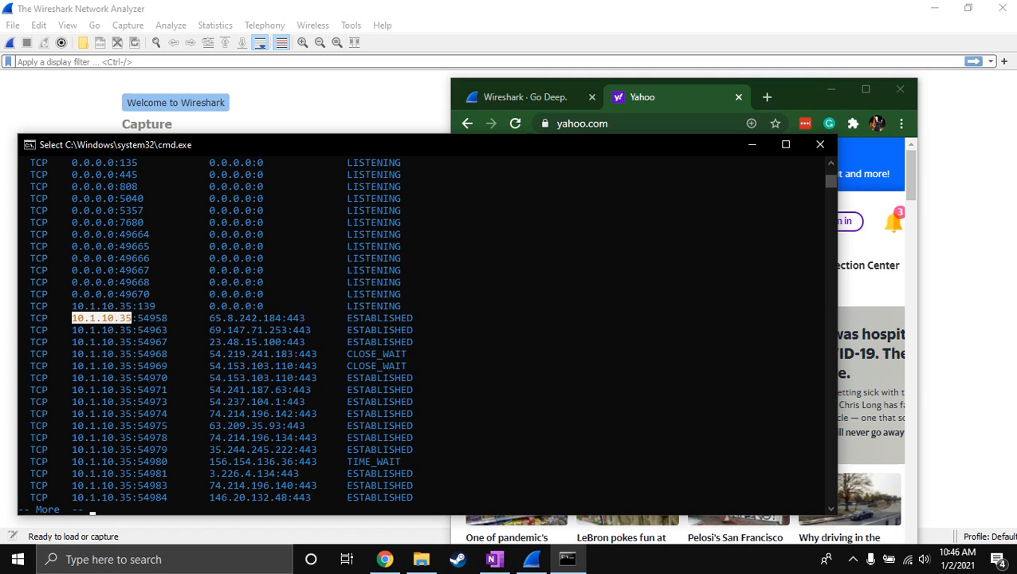
mouse_move(131, 329)
left_mouse_down()
mouse_move(72, 329)
mouse_move(131, 341)
left_mouse_up()
left_click(74, 341)
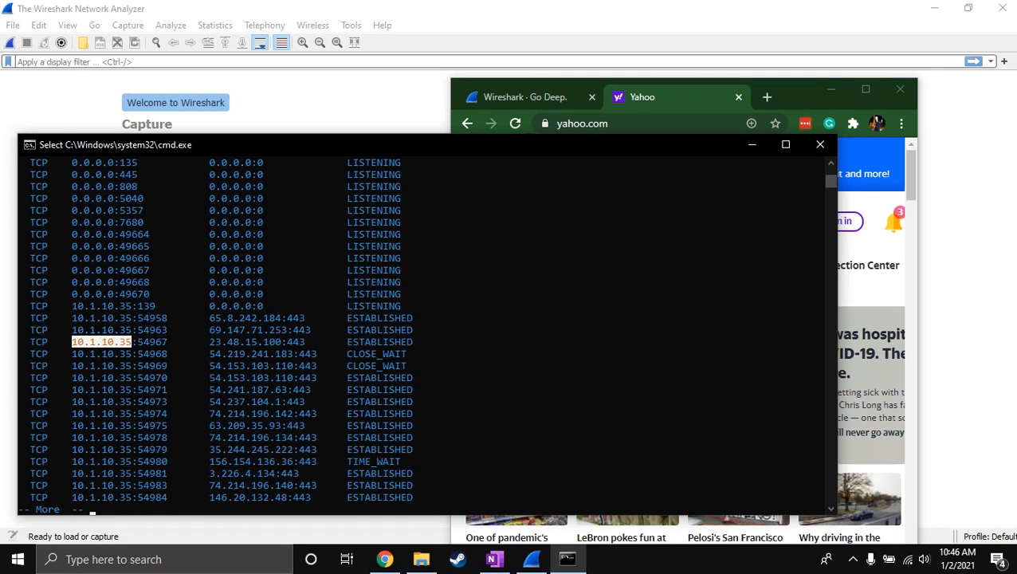
left_click_drag(129, 353, 74, 354)
key("space")
key("Return")
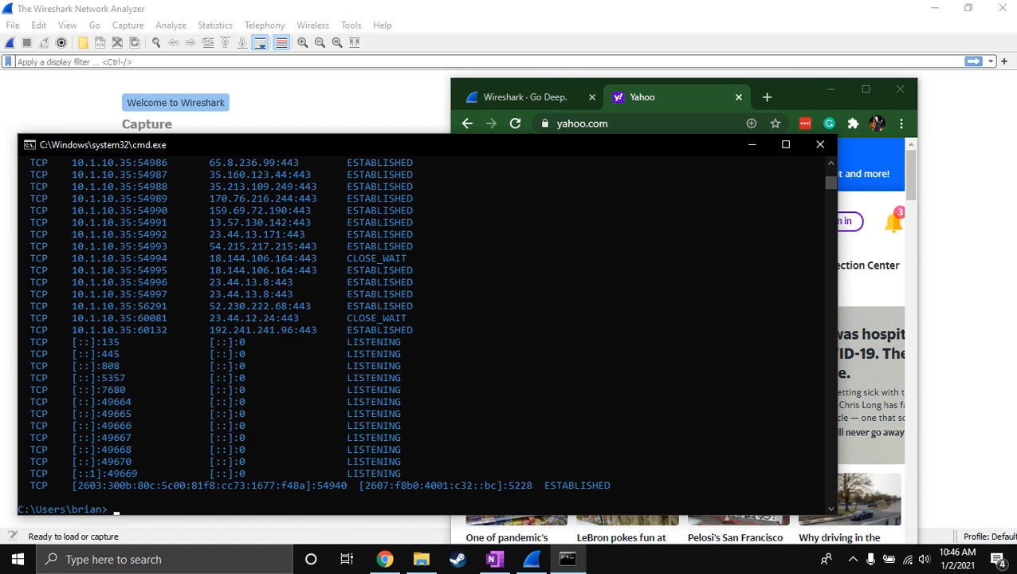
Run ipconfig /all|findstr "IPv4" and highlight the command with its IPv4 address output.
key("Up")
key("BackSpace")
key("BackSpace")
key("BackSpace")
key("BackSpace")
key("BackSpace")
key("BackSpace")
key("BackSpace")
key("BackSpace")
key("BackSpace")
key("BackSpace")
key("BackSpace")
key("BackSpace")
key("BackSpace")
key("BackSpace")
key("BackSpace")
key("BackSpace")
key("BackSpace")
key("BackSpace")
key("BackSpace")
key("BackSpace")
key("BackSpace")
type("ipconfig /all|findst")
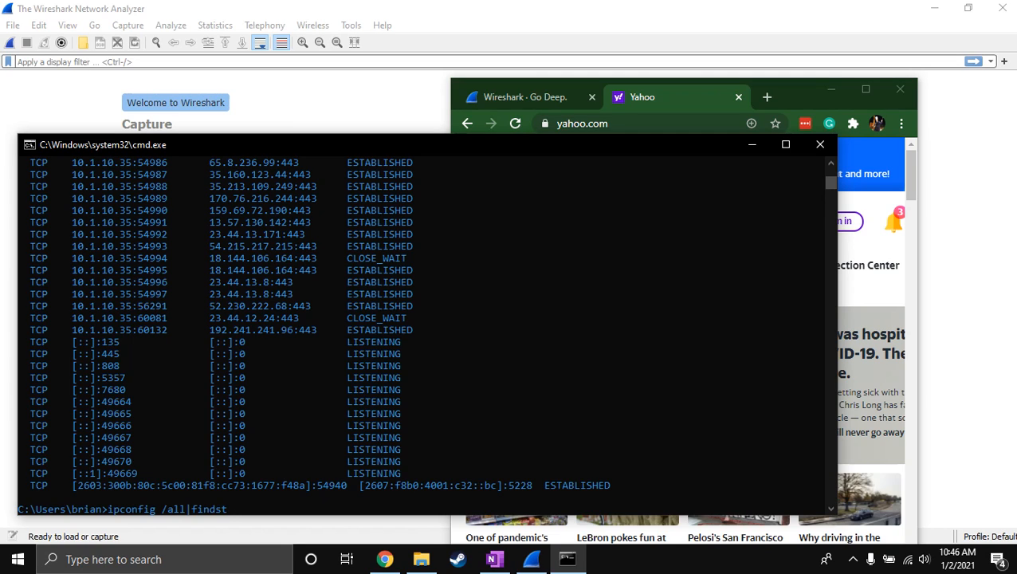
type("r \"IPv4\"")
key("Return")
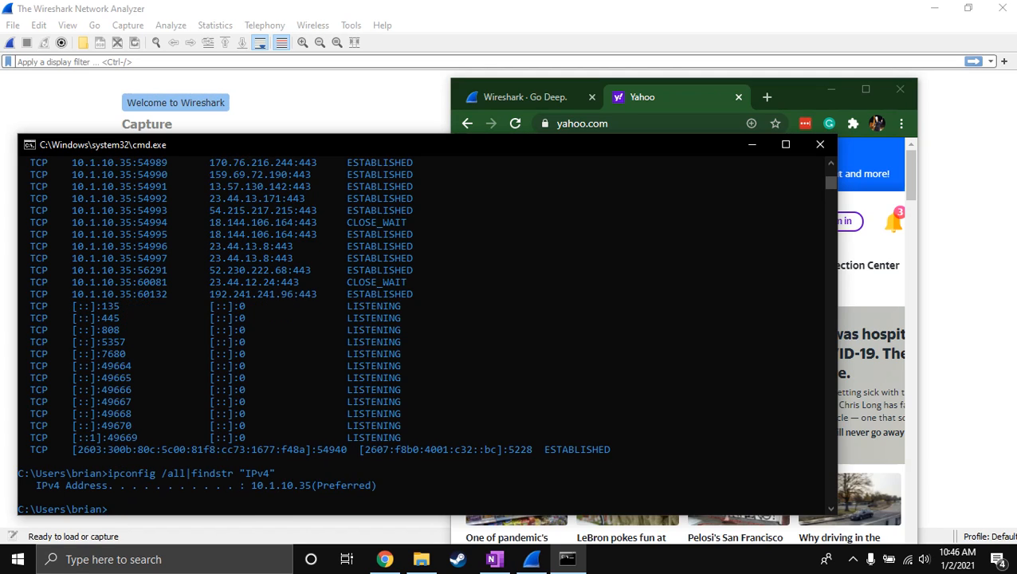
left_click_drag(382, 485, 18, 473)
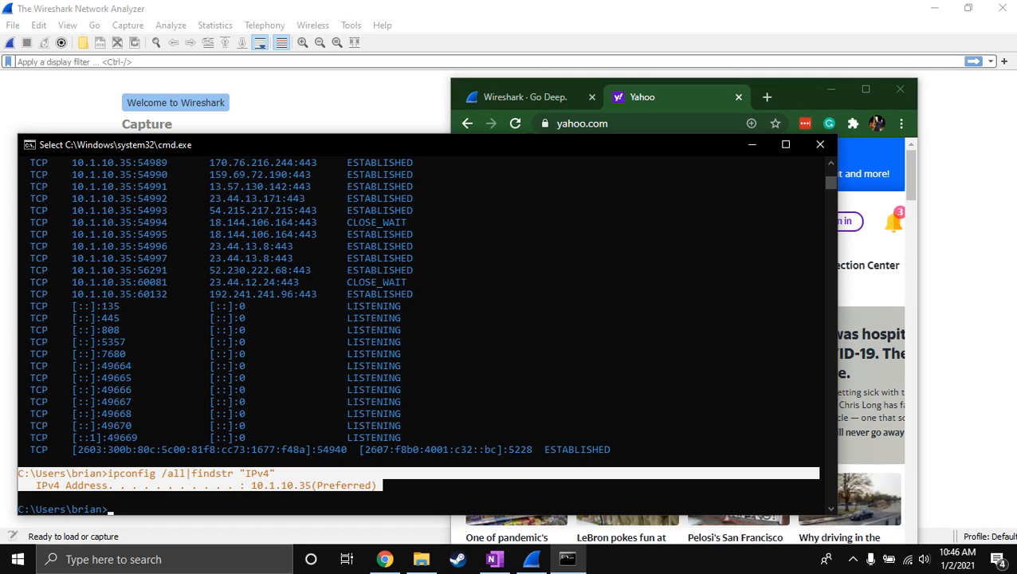
Switch to Wireshark, start a live capture on the Wi-Fi interface, dismiss the mail notification and select the first packet.
left_click(80, 8)
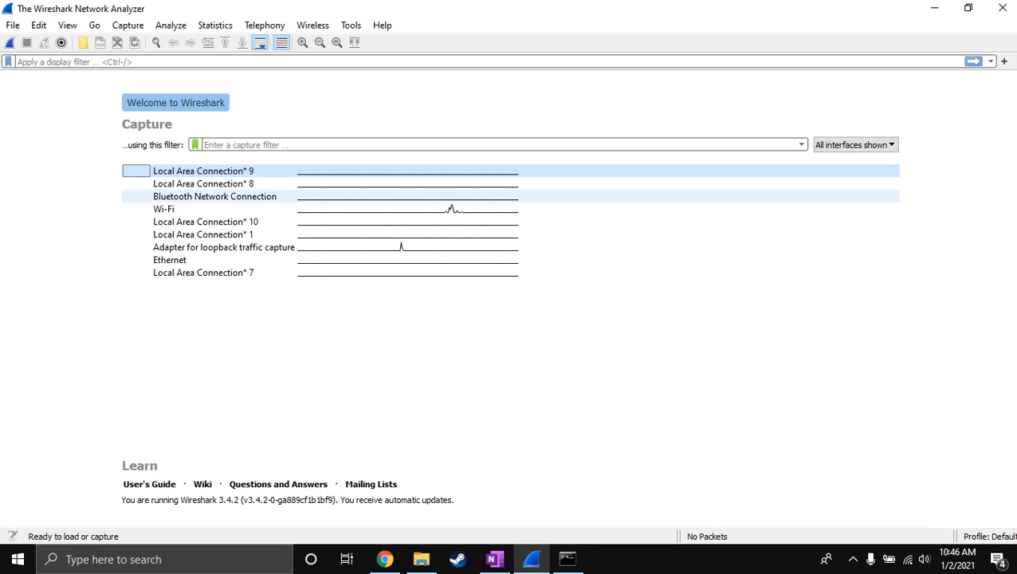
left_click(165, 209)
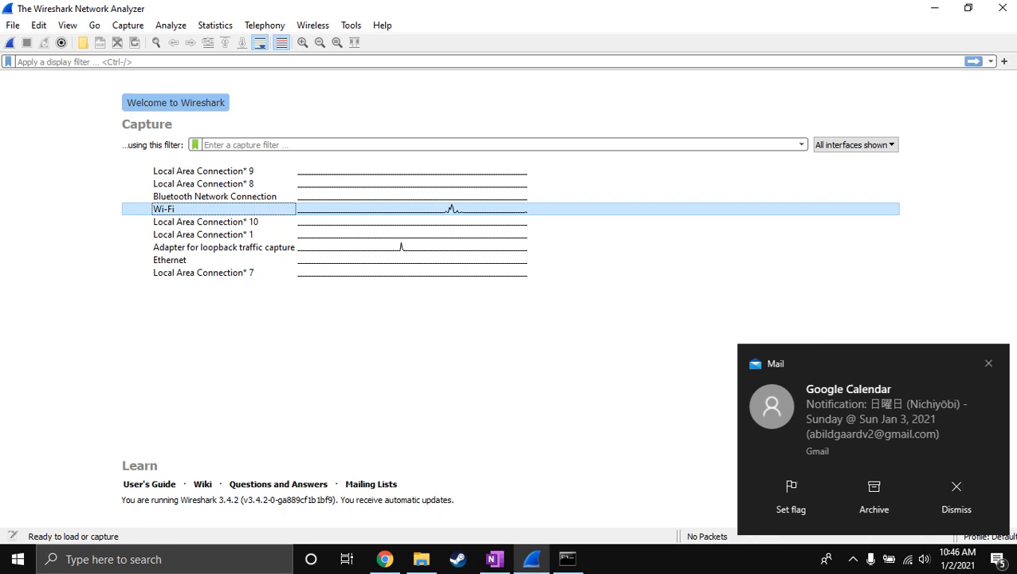
key("Return")
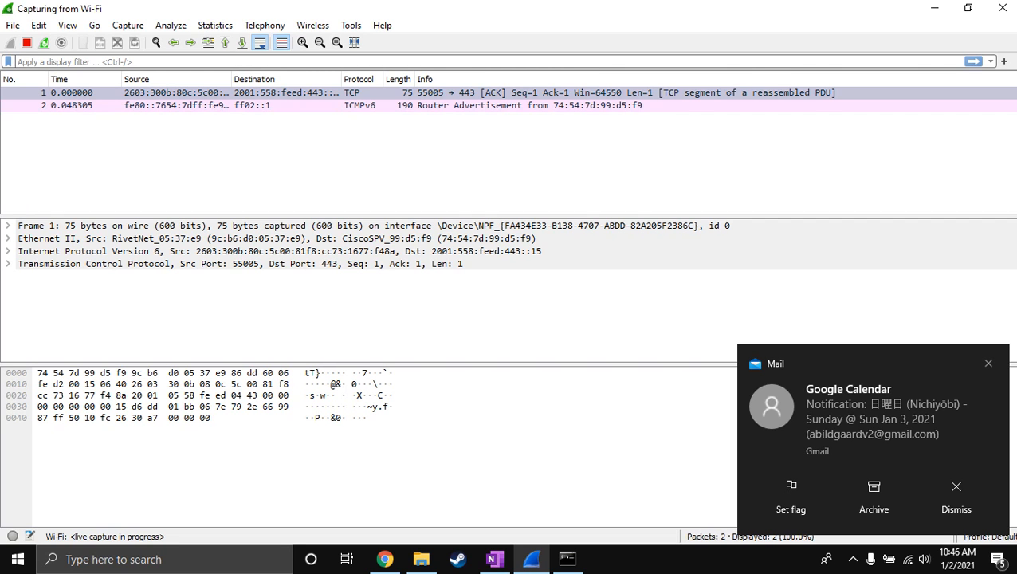
left_click(988, 363)
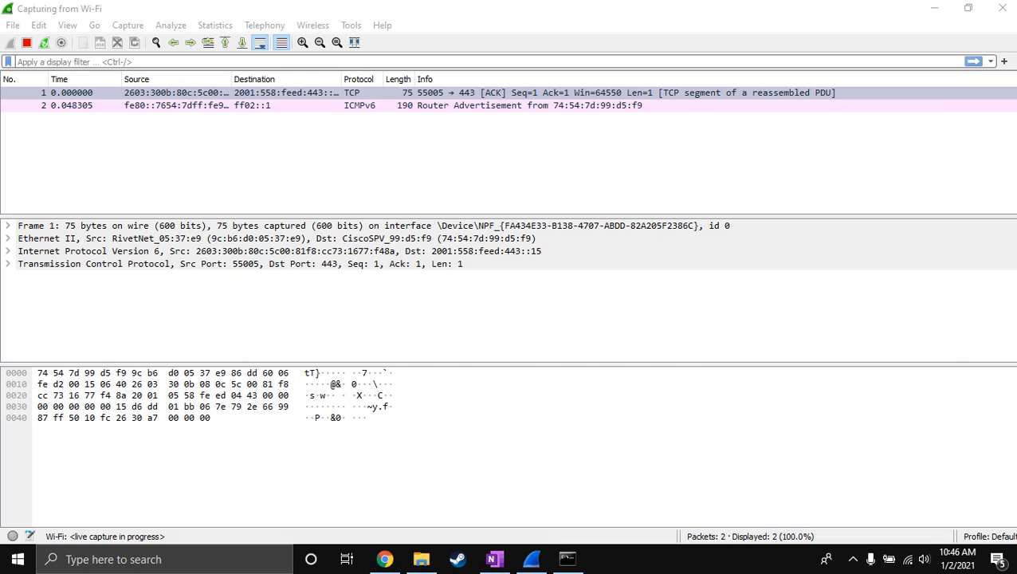
left_click(176, 93)
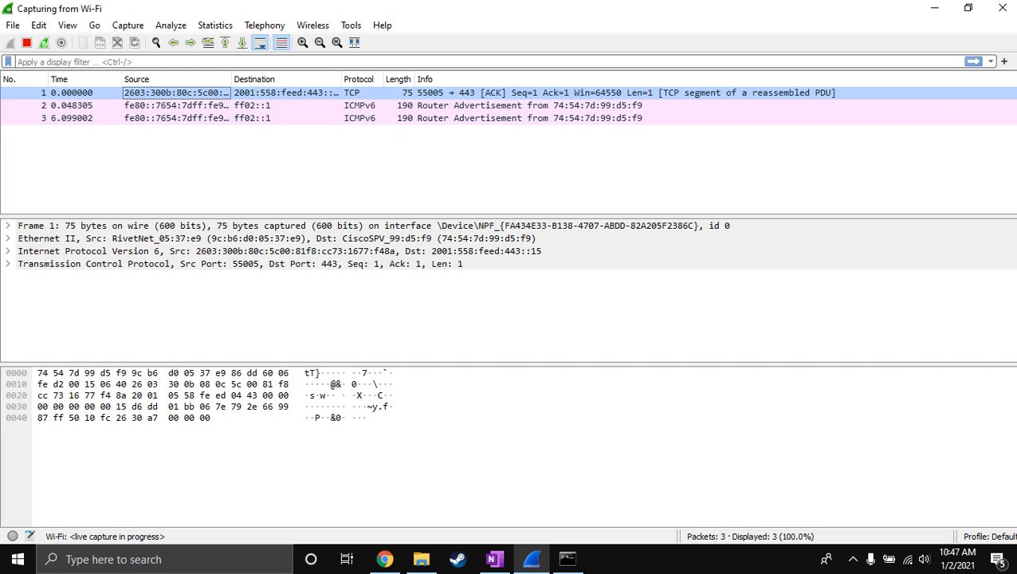
Move the Chrome window away from the packet list and reload yahoo.com to generate traffic.
key("alt+Tab")
key("alt+Tab")
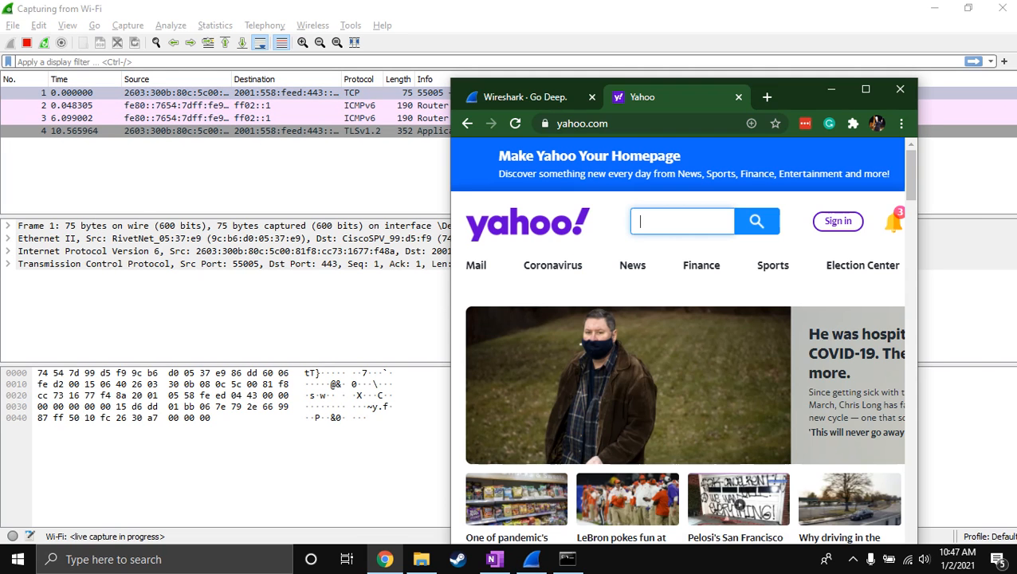
left_click_drag(792, 95, 844, 65)
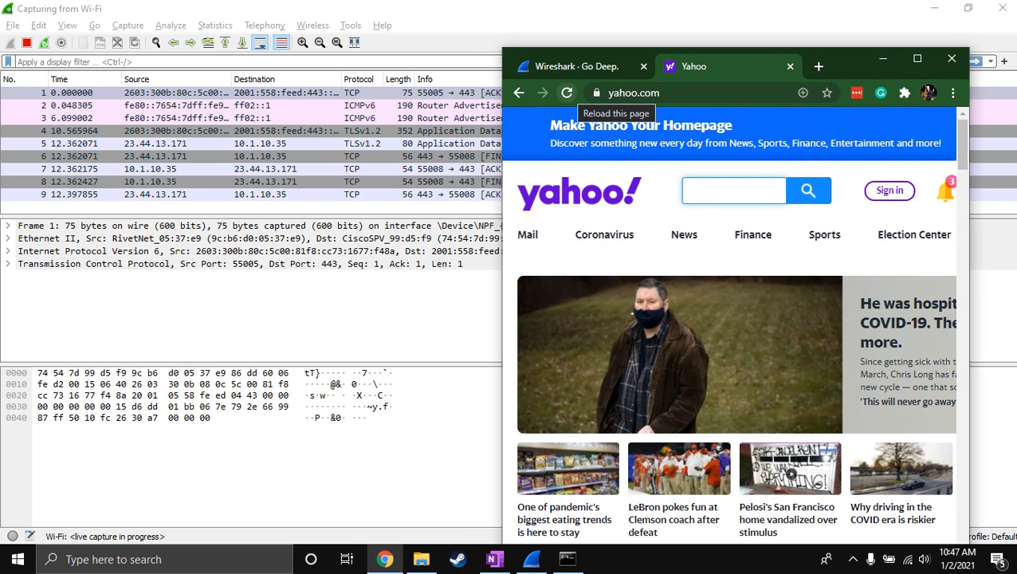
left_click(567, 92)
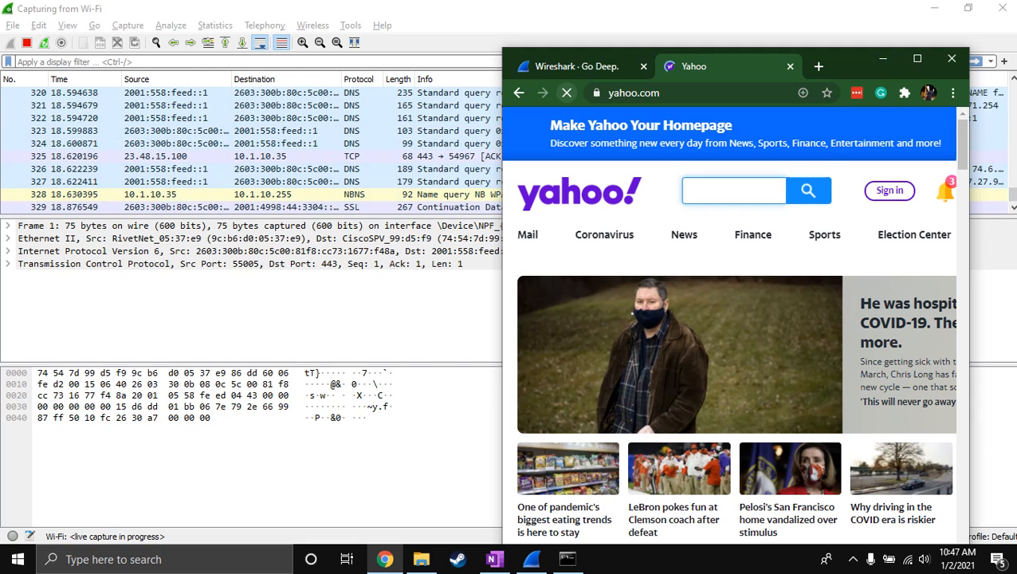
Return to Wireshark, stop the Wi-Fi capture and select packet 1234.
left_click(435, 37)
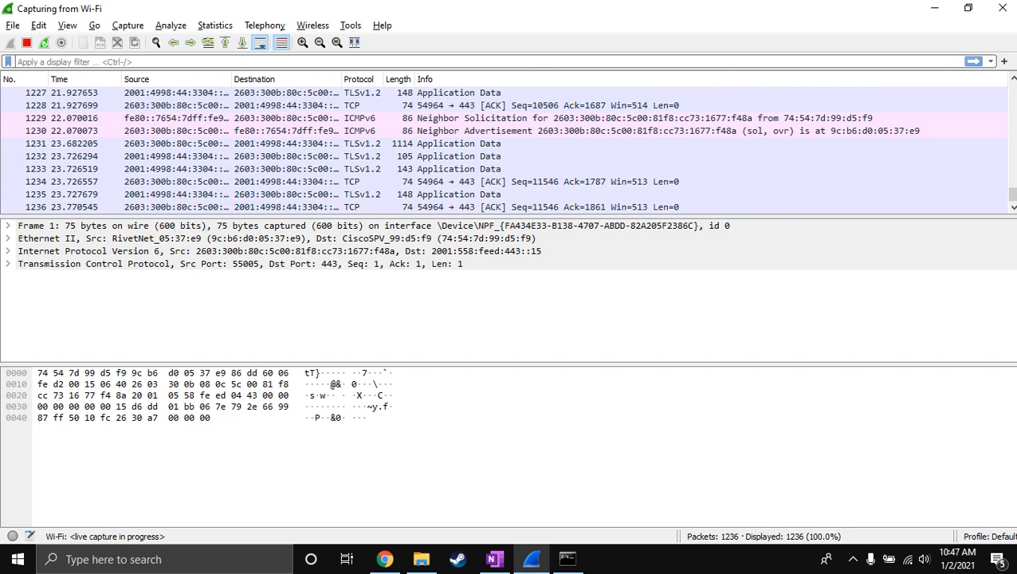
left_click(27, 43)
left_click(176, 169)
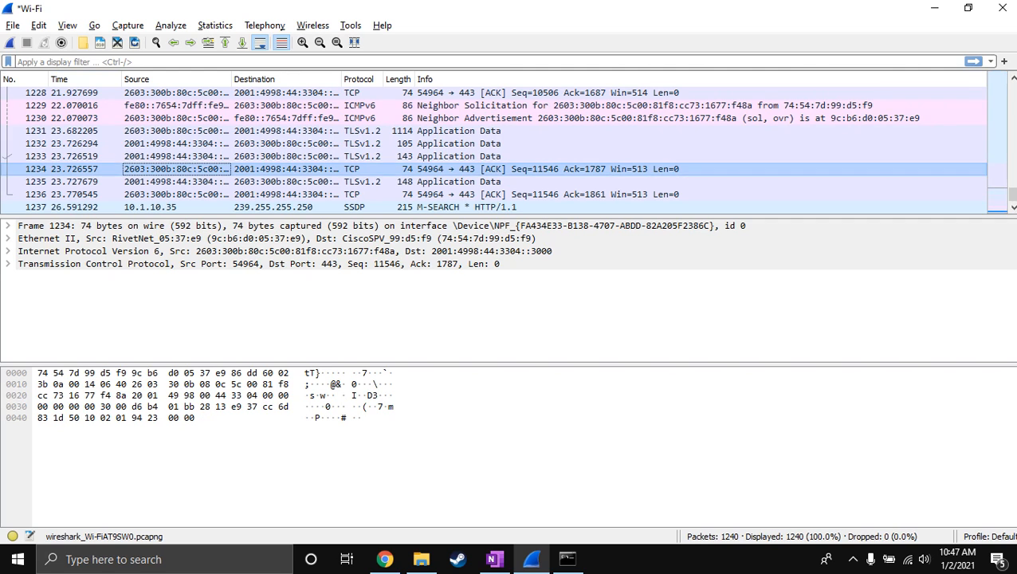
Browse the captured packets around number 1228 and examine the protocol details and raw bytes of packet 1229.
left_click(96, 106)
left_click(88, 92)
left_click(85, 105)
left_click(85, 131)
left_click(86, 118)
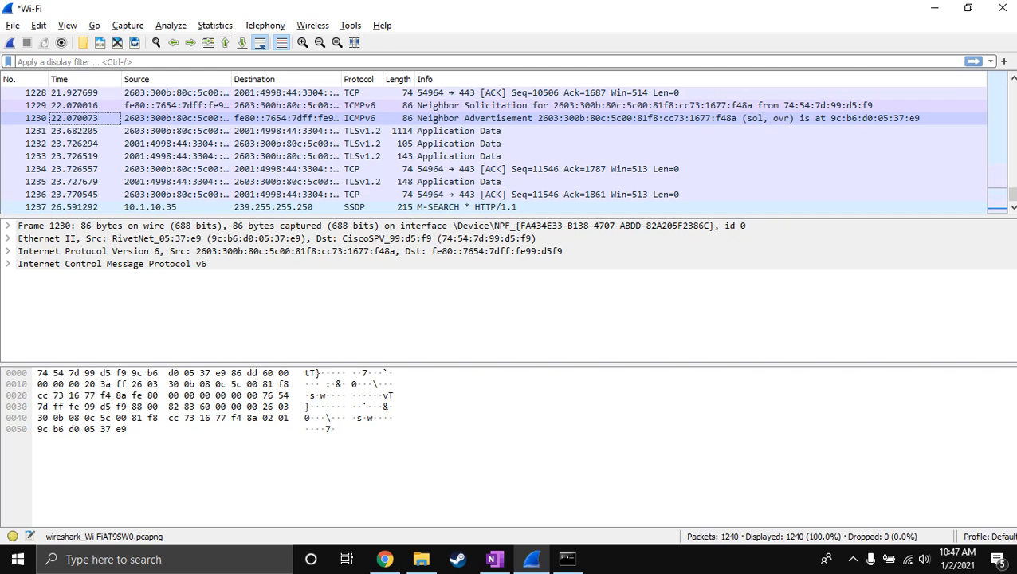
left_click(85, 105)
left_click(85, 93)
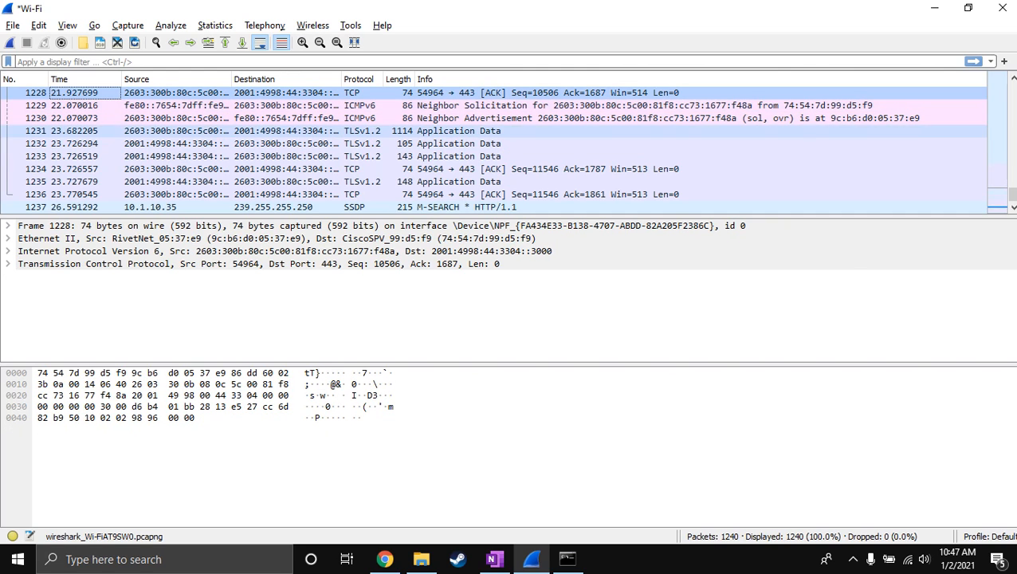
key("Down")
key("Down")
key("Down")
key("Down")
key("Down")
key("Down")
key("Down")
key("Down")
key("Down")
key("Down")
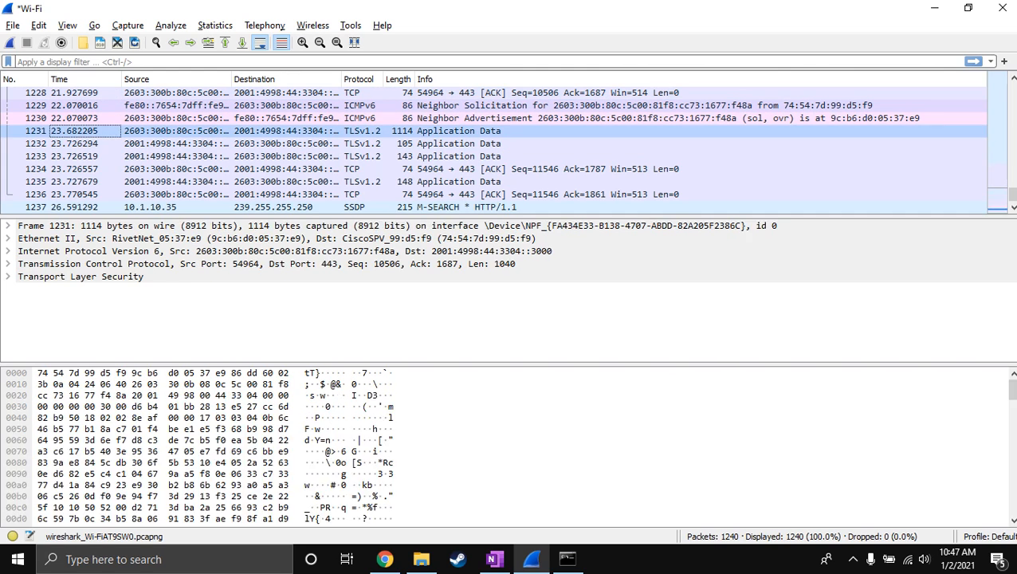
key("Up")
key("Up")
key("Up")
key("Up")
key("Up")
key("Up")
key("Up")
key("Up")
key("Up")
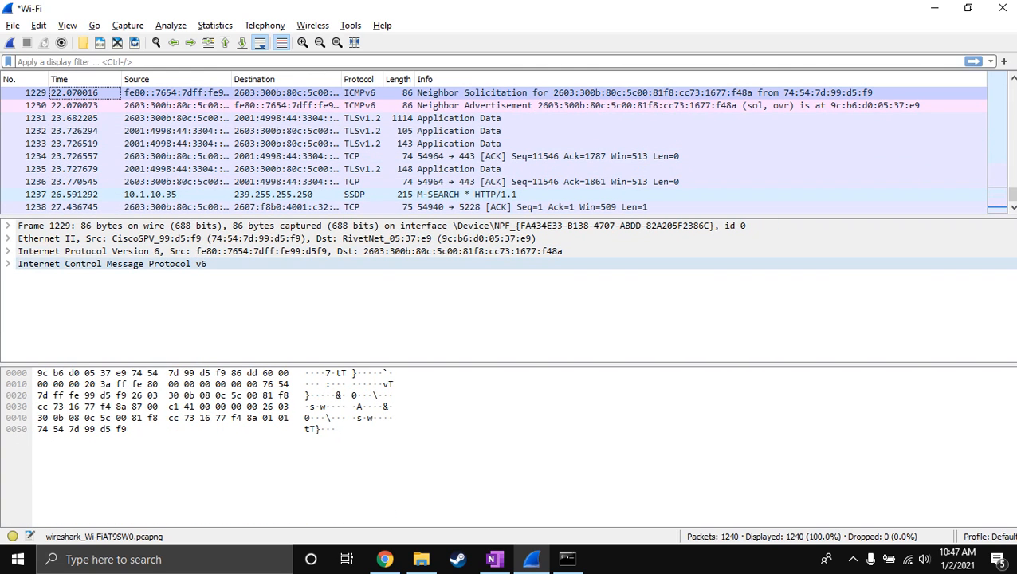
left_click(8, 264)
key("Left")
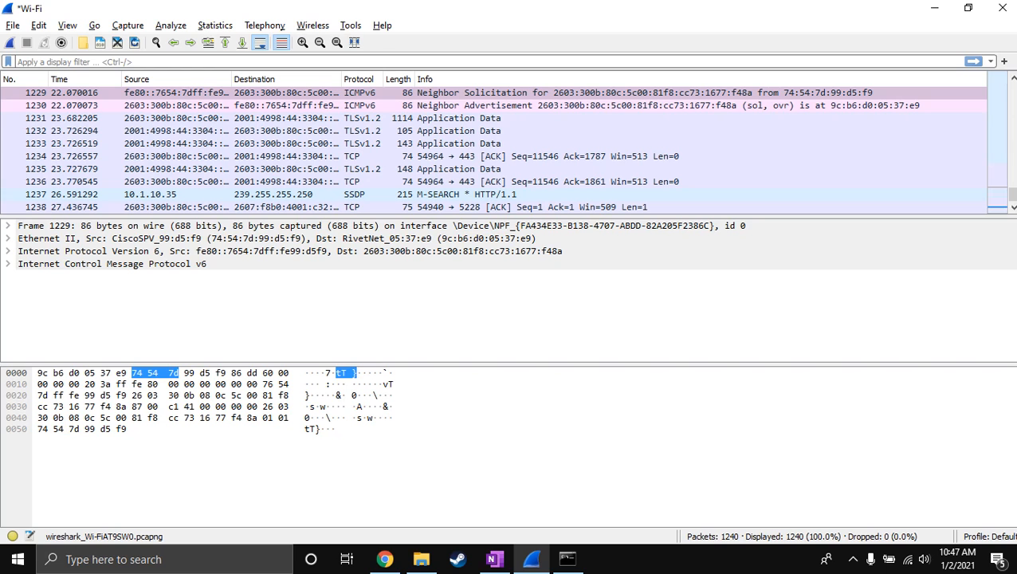
Filter the captured packets with the display filter dns and select packet 913.
type("dns")
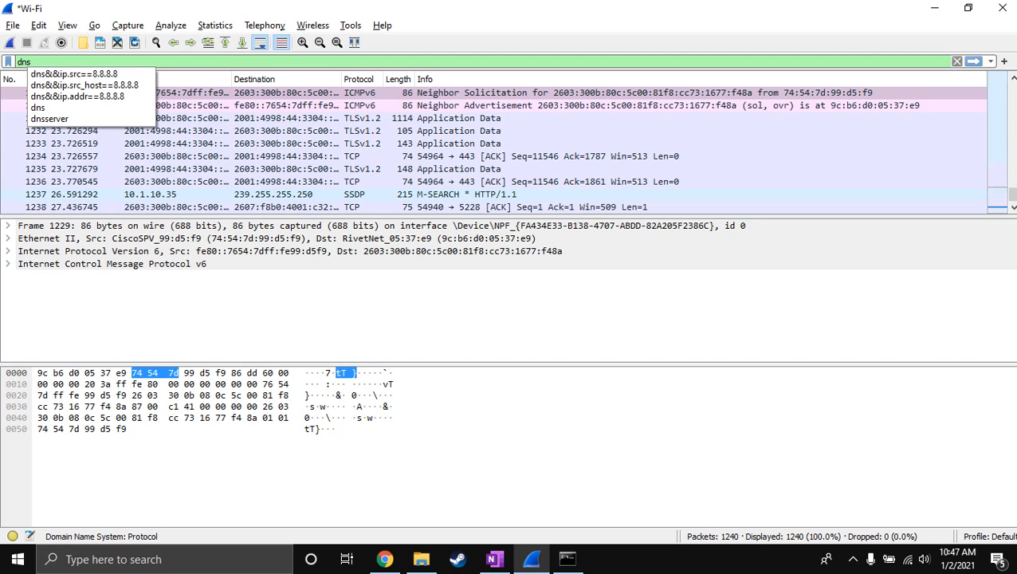
key("Return")
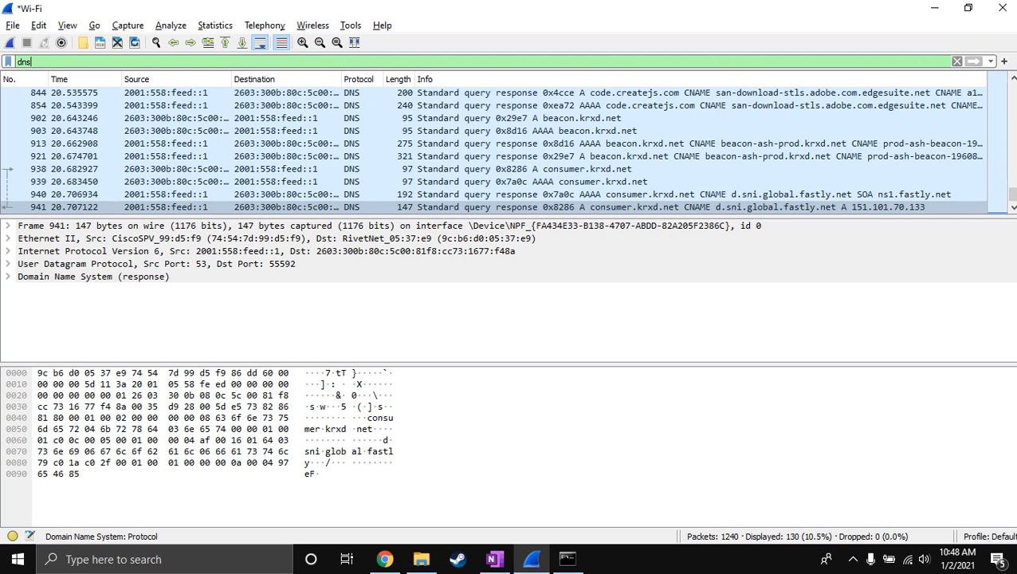
left_click(362, 143)
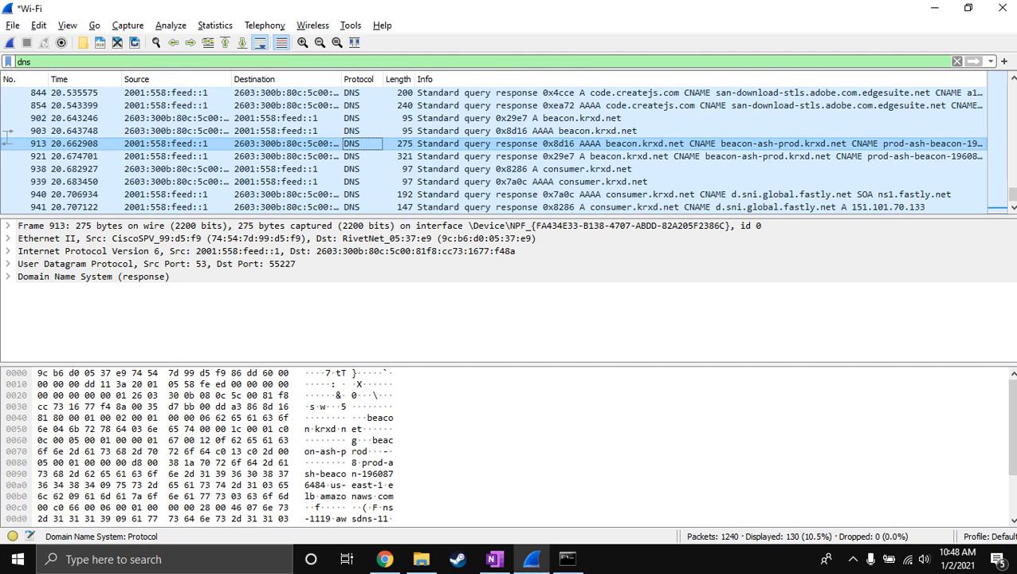
Open the packet search and set its search type to String.
key("ctrl+f")
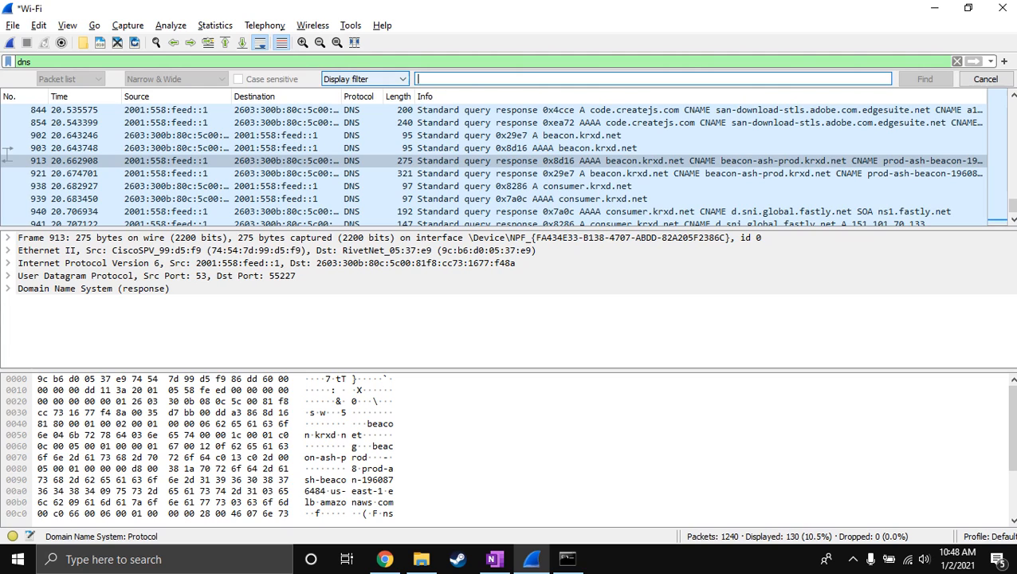
left_click(363, 78)
key("Down")
key("Down")
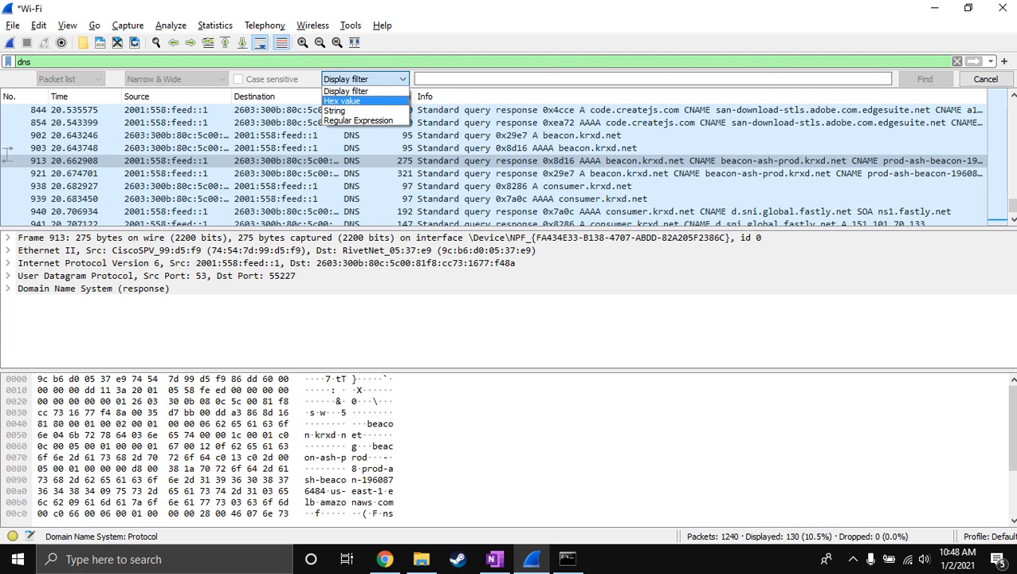
key("Return")
Open a new Notepad window over the packet view and enter the sample text asdfasdf asdfasdf asdfasdf.
key("super+r")
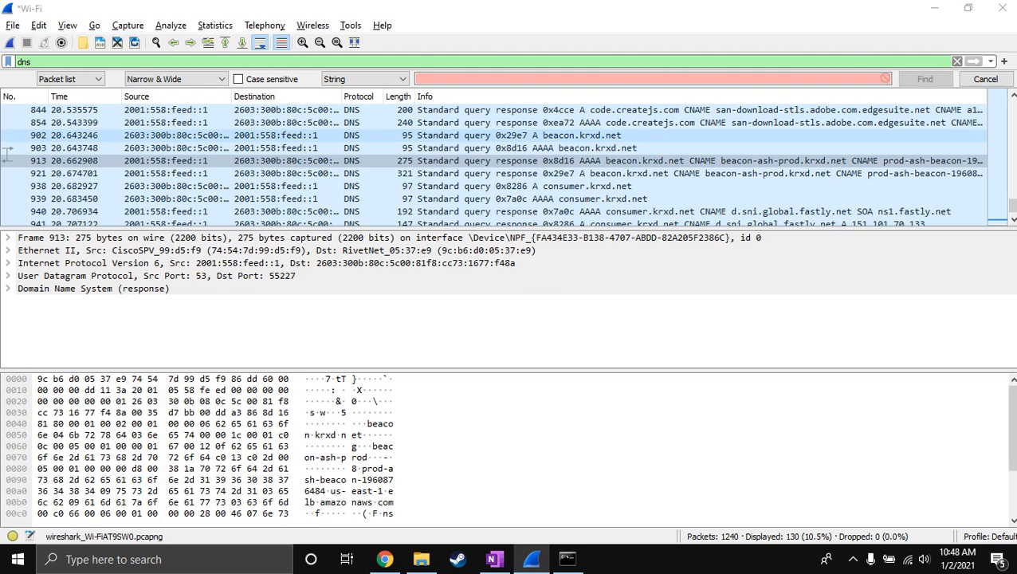
type("notepad")
key("Return")
left_click_drag(199, 256, 598, 257)
type("asdfasdf asdfasdf ")
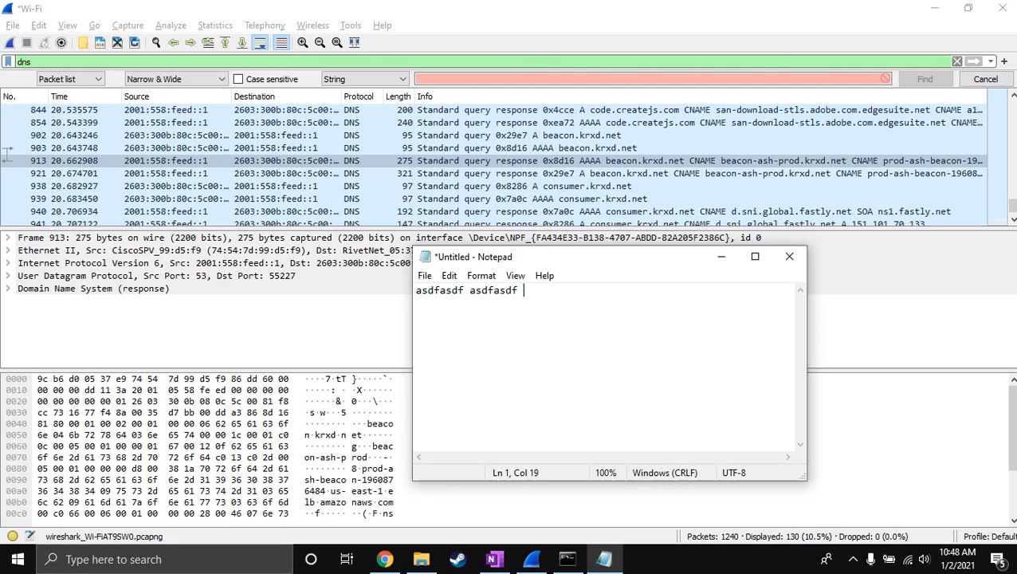
type("asdfasdf")
Trim the Notepad text to a single asdfasdf and highlight that word as an example string.
key("Return")
key("Return")
left_click(464, 291)
left_click_drag(464, 291, 573, 291)
key("BackSpace")
key("shift+Left")
key("shift+Left")
key("shift+Left")
key("shift+Left")
key("shift+Left")
key("shift+Left")
key("shift+Left")
key("shift+Left")
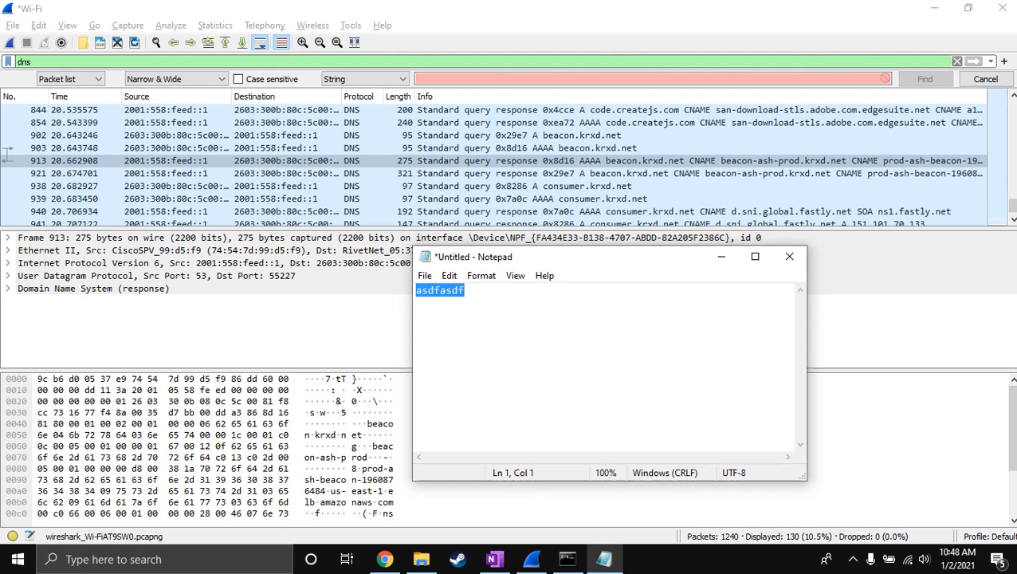
left_click(479, 291)
Return to Wireshark, search the packet list for the string yahoo.com and select packet 97.
left_click(542, 79)
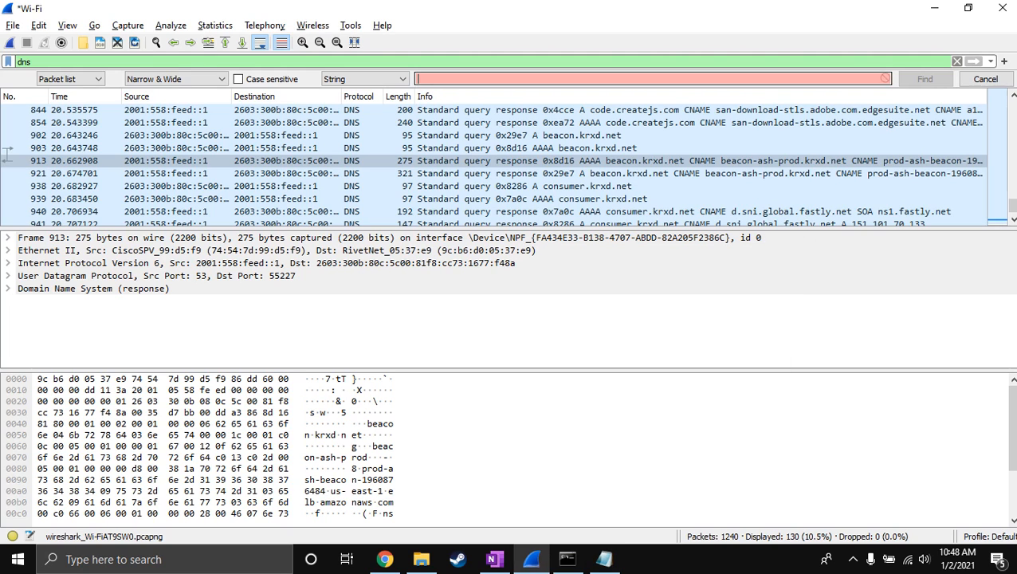
type("yahoo.com")
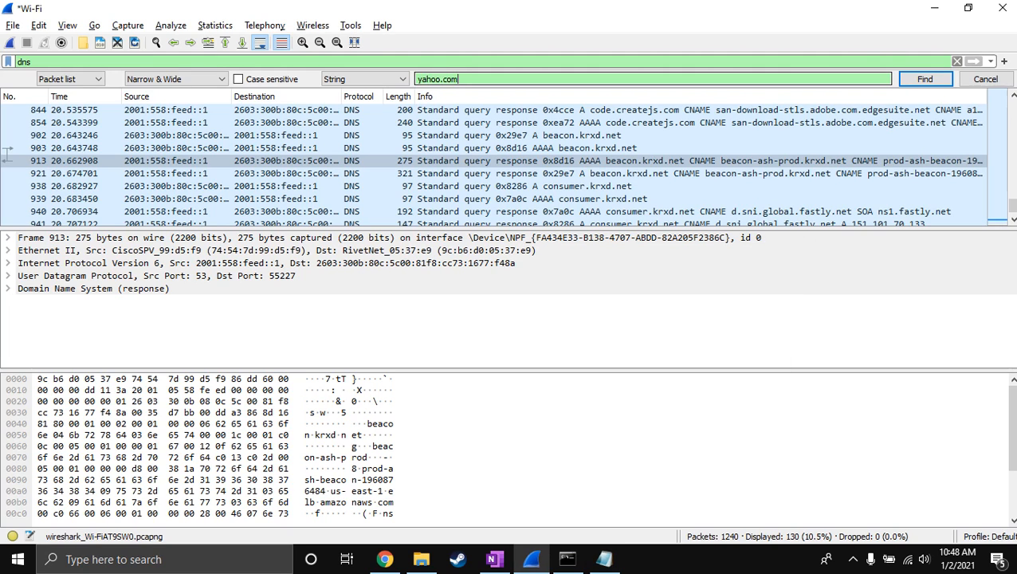
key("Return")
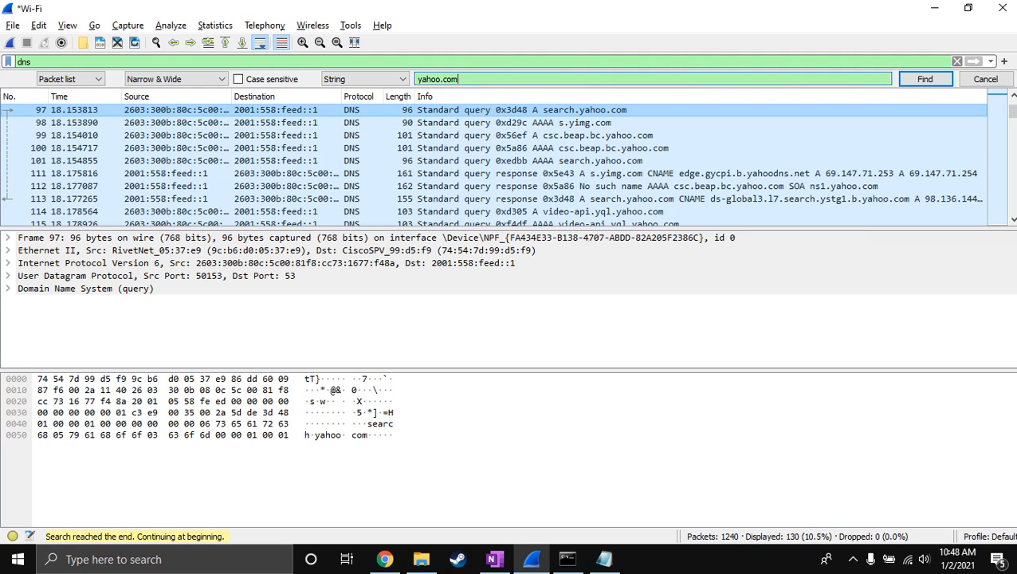
left_click(286, 110)
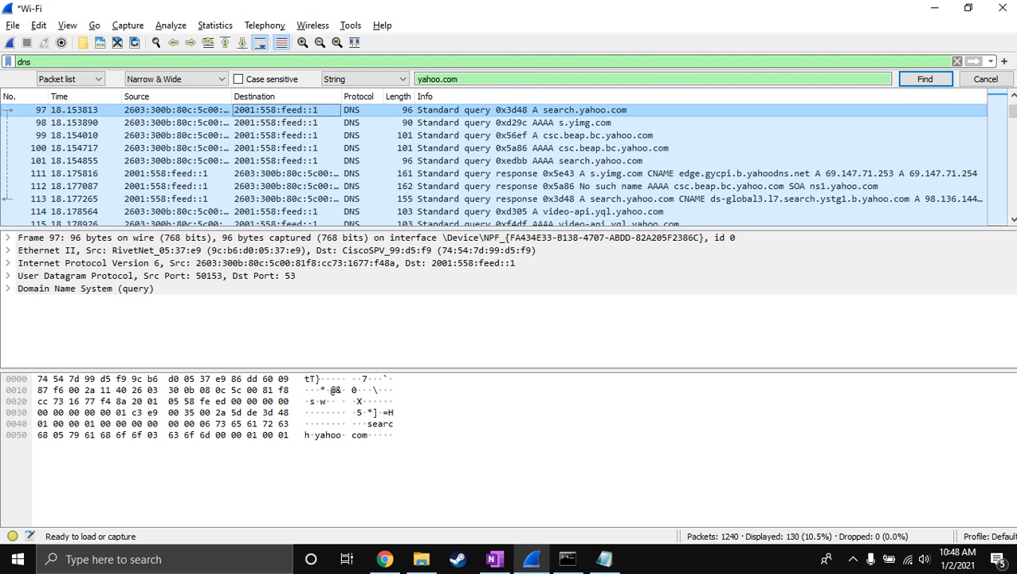
Step through the yahoo.com matches as far as packet 112.
key("Return")
key("Return")
key("Return")
key("Return")
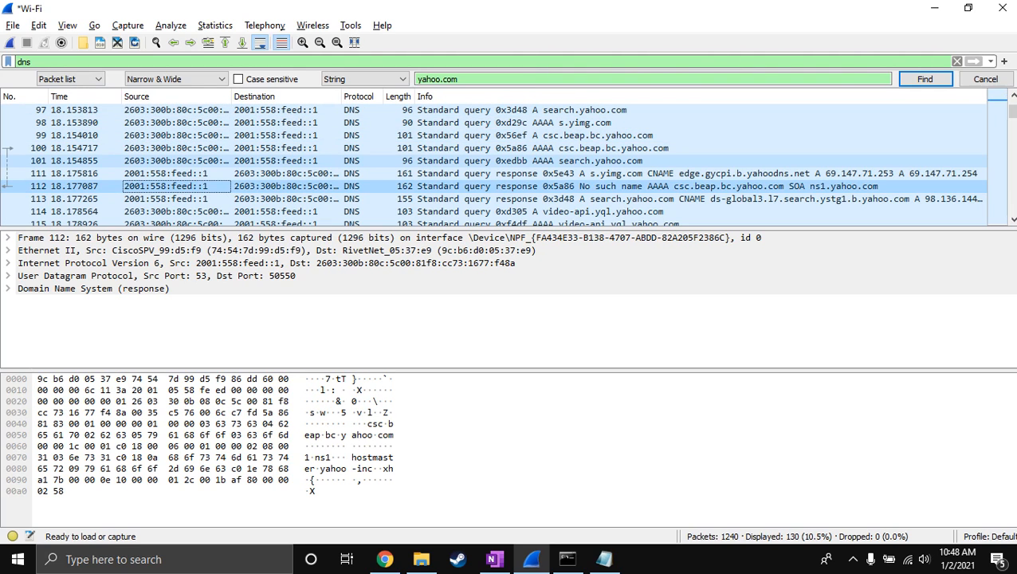
Expand the Domain Name System section of packet 112 and go through its fields down to Queries.
left_click(8, 289)
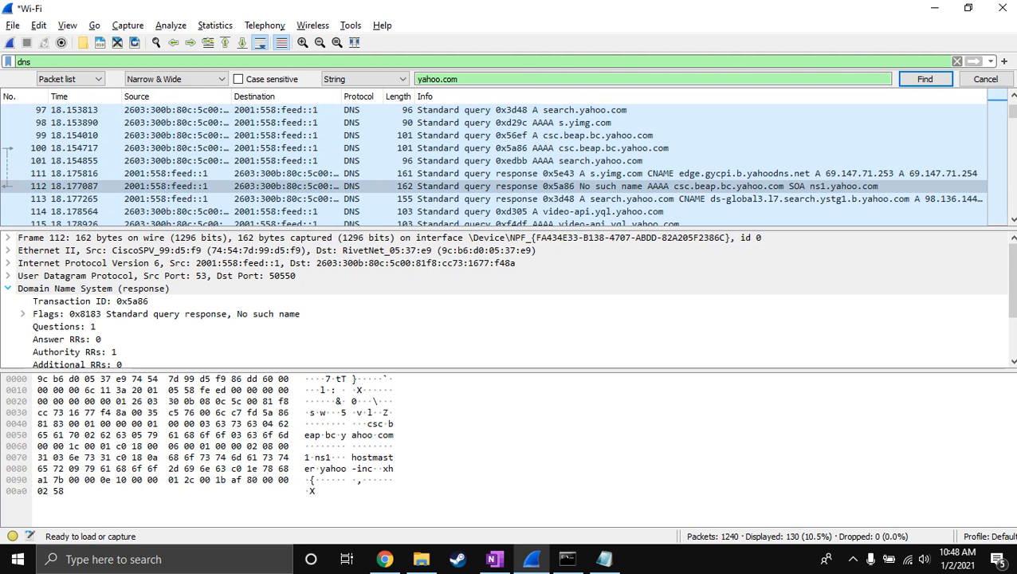
key("Down")
key("Down")
key("Down")
key("Down")
key("Down")
key("Down")
key("Down")
key("Down")
key("Down")
key("Down")
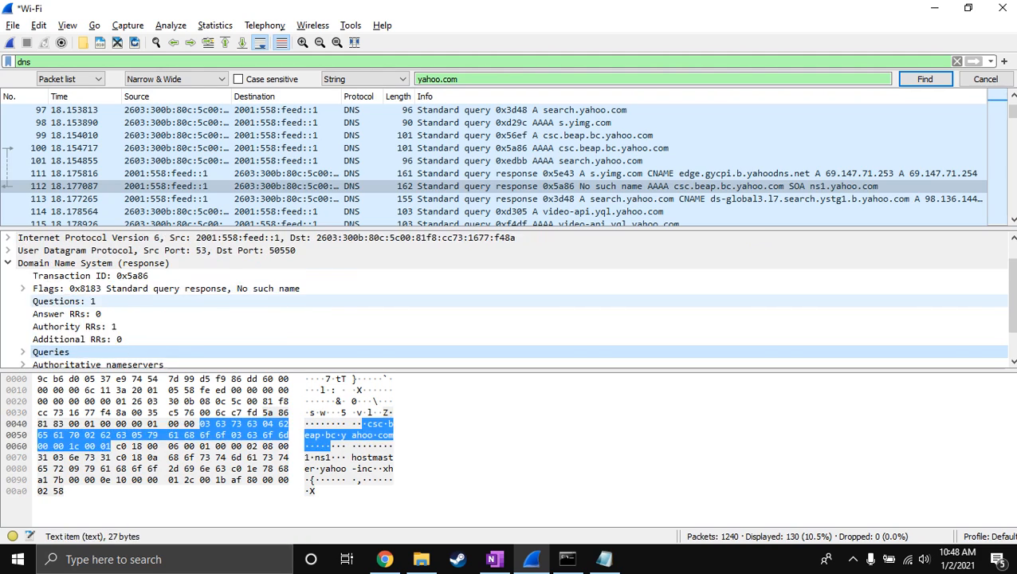
Expand Queries and its csc.beap.bc.yahoo.com entry, and select the Name field.
key("Up")
key("Up")
key("Up")
key("Right")
key("Down")
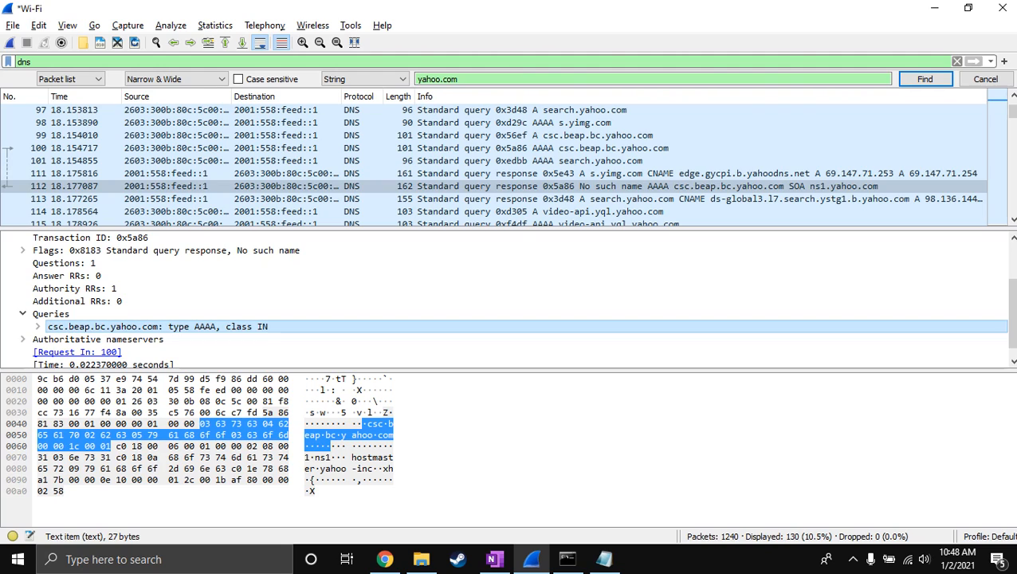
key("Right")
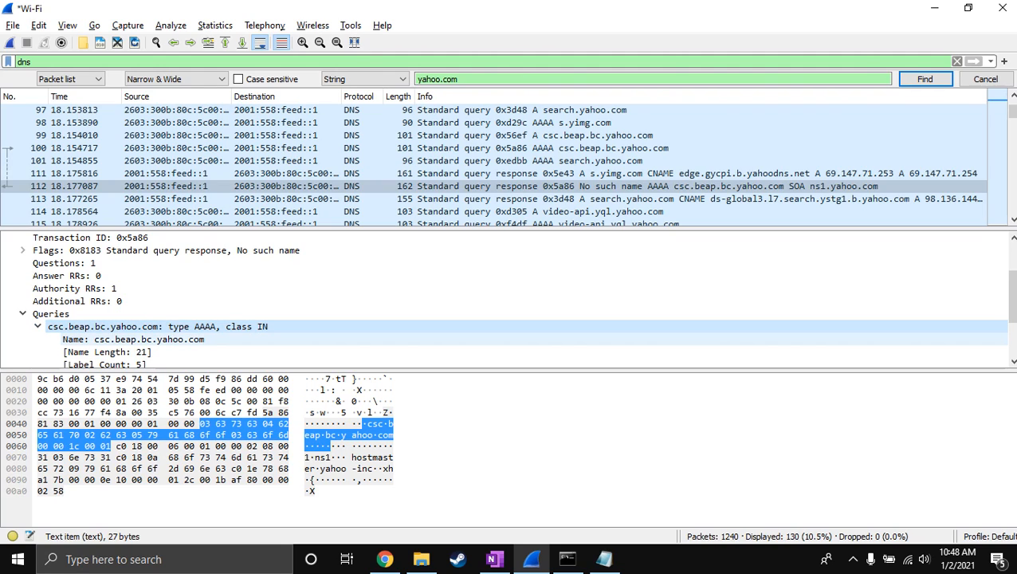
key("Down")
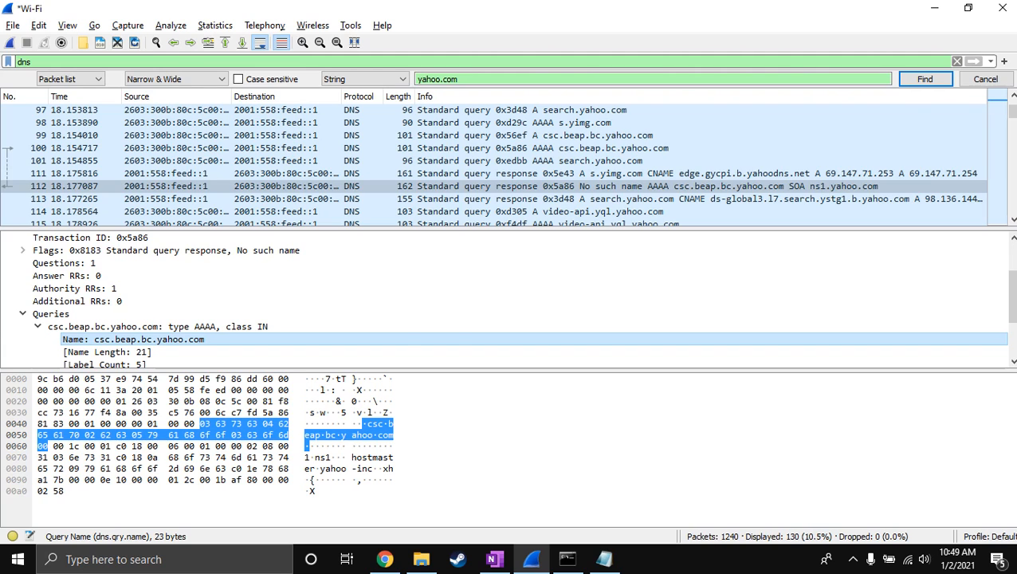
Switch to Notepad, write csc.beap.bc.yahoo.com two lines below the sample text, and copy it.
key("alt+Tab")
key("Return")
key("Return")
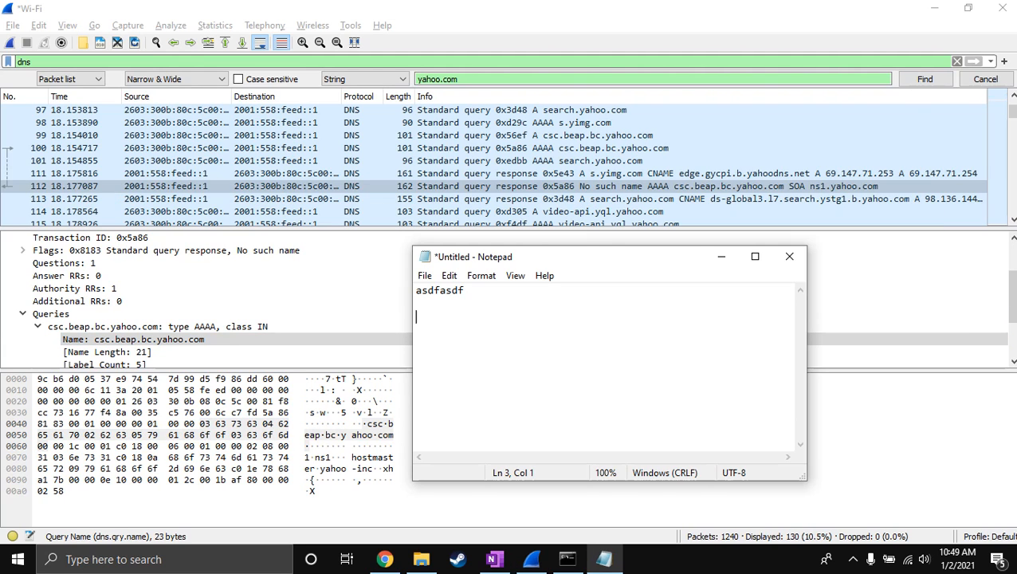
type("csc.beap.bc.yahoo.com")
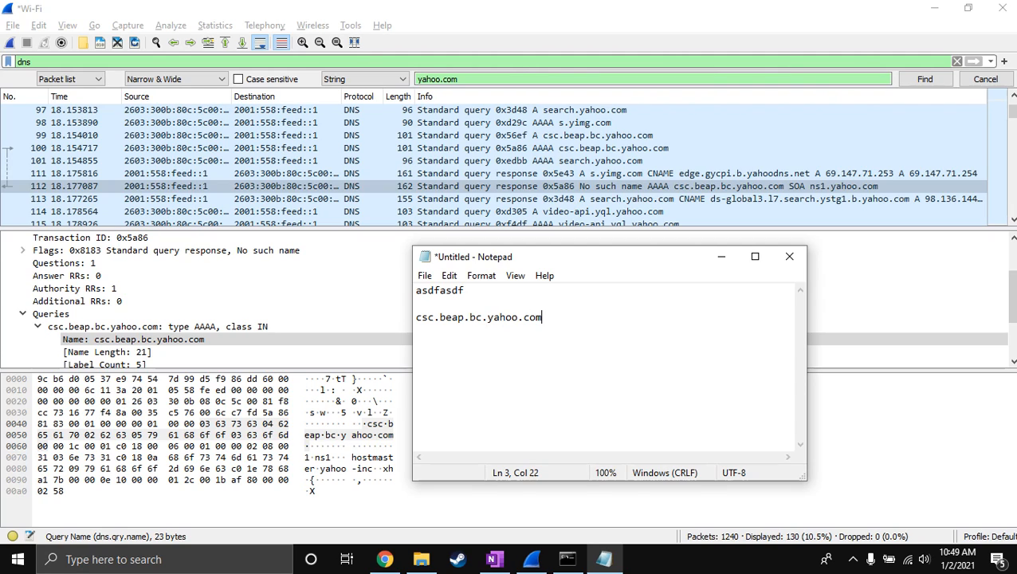
key("shift+Up")
key("ctrl+c")
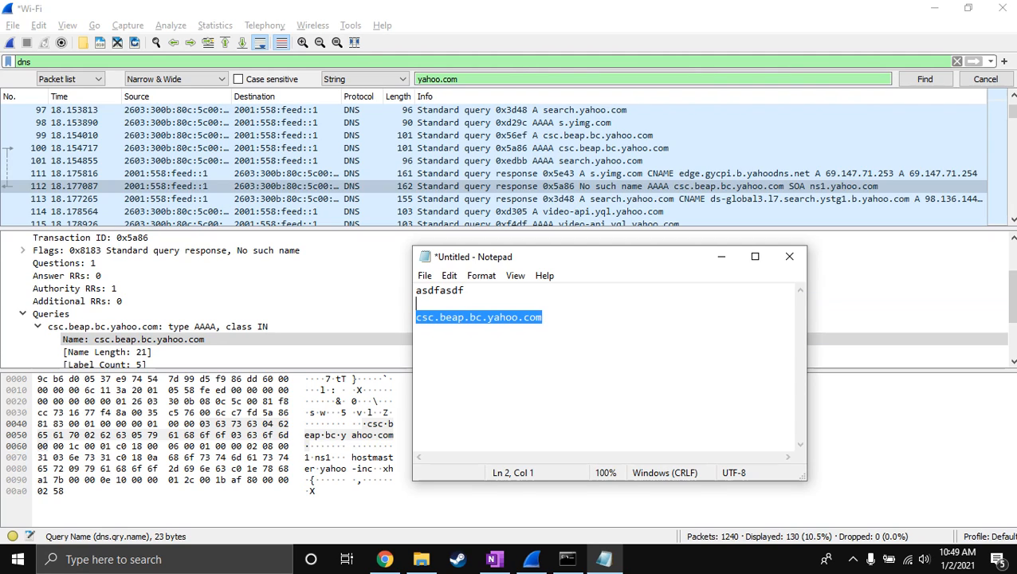
Return to Wireshark, select packet 100 and replace the packet search string with csc.beap.bc.yahoo.com.
left_click(574, 148)
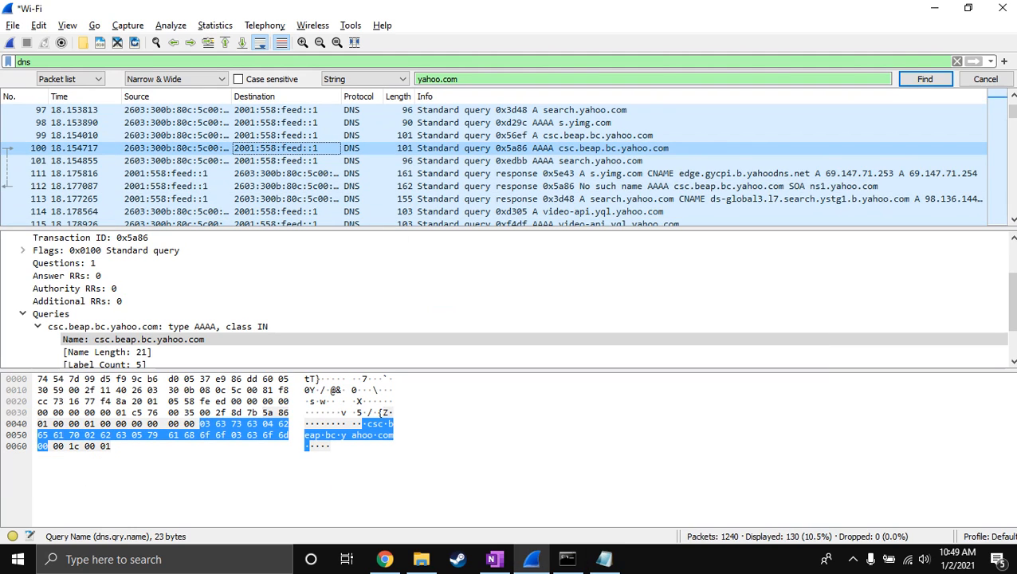
left_click_drag(464, 78, 415, 79)
key("ctrl+v")
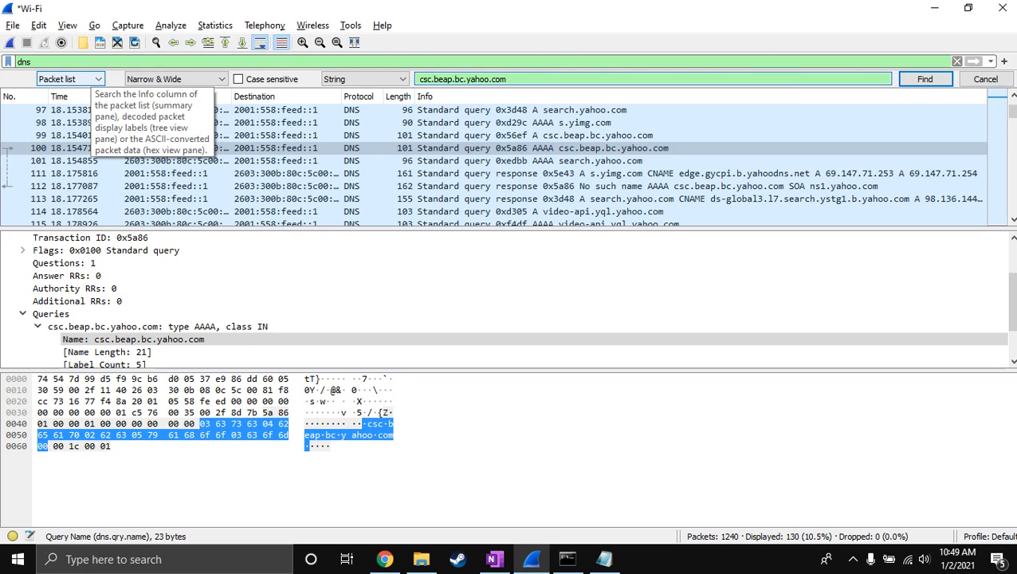
Set the packet search scope to Packet bytes.
left_click(71, 79)
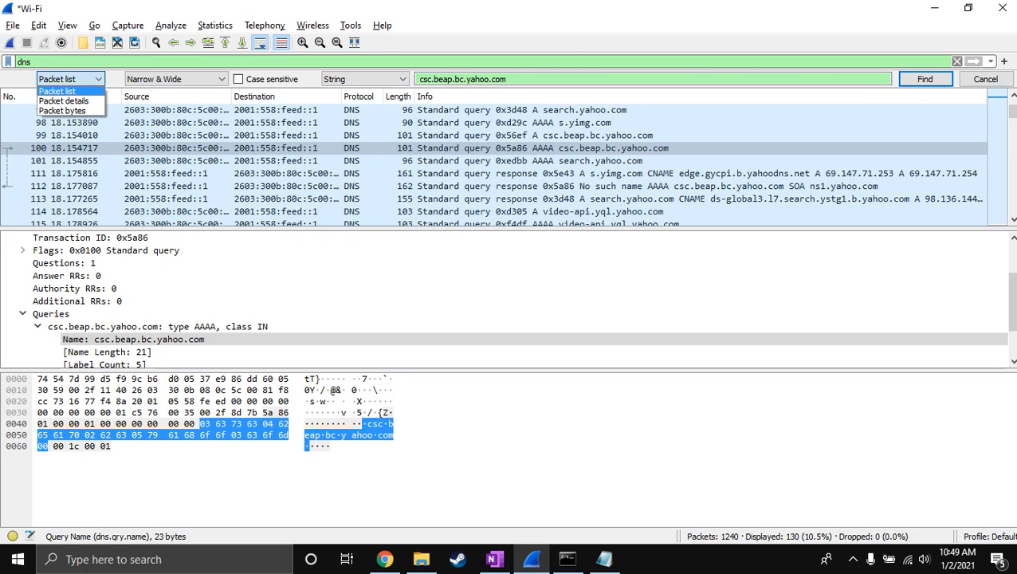
left_click(70, 80)
scroll(70, 79, "down", 2)
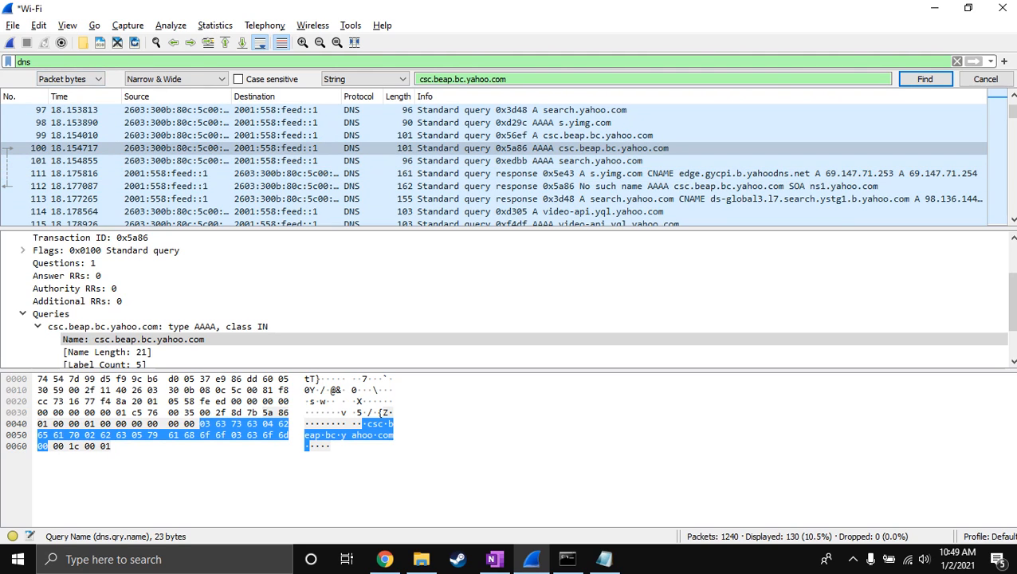
left_click(71, 79)
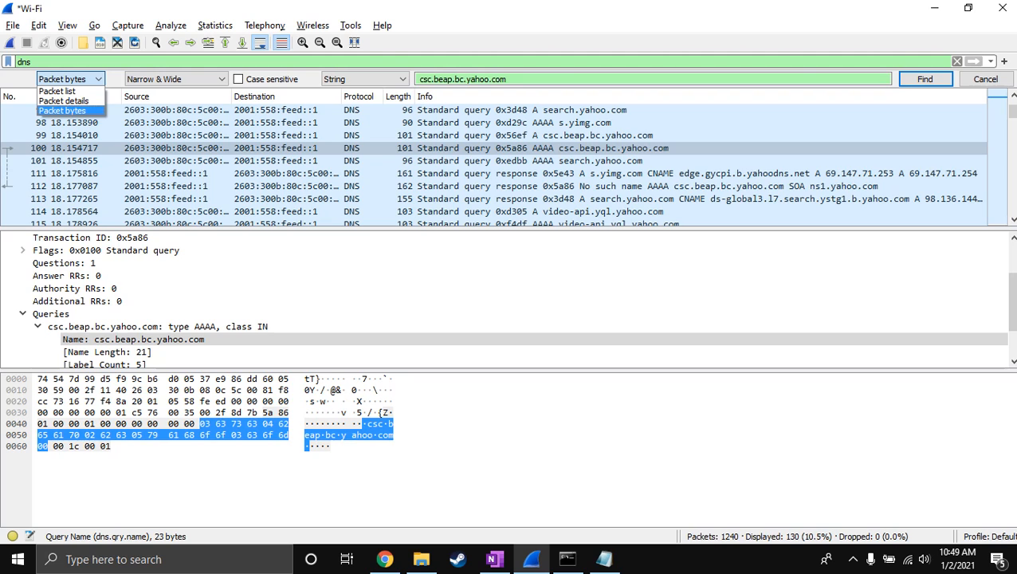
left_click(63, 110)
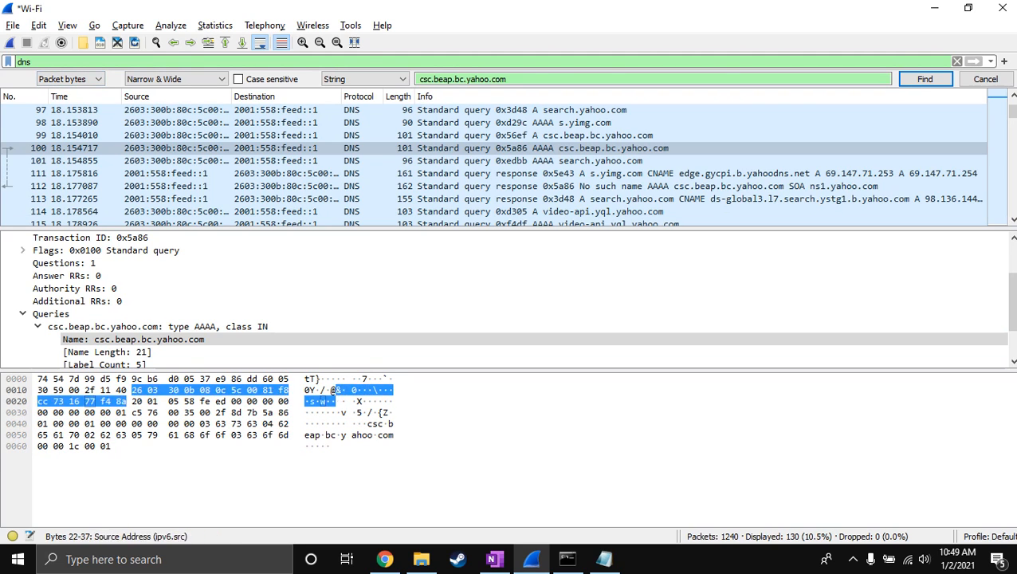
Set the packet search scope to Packet details and enlarge the packet details area upward.
left_click(70, 79)
left_click(64, 100)
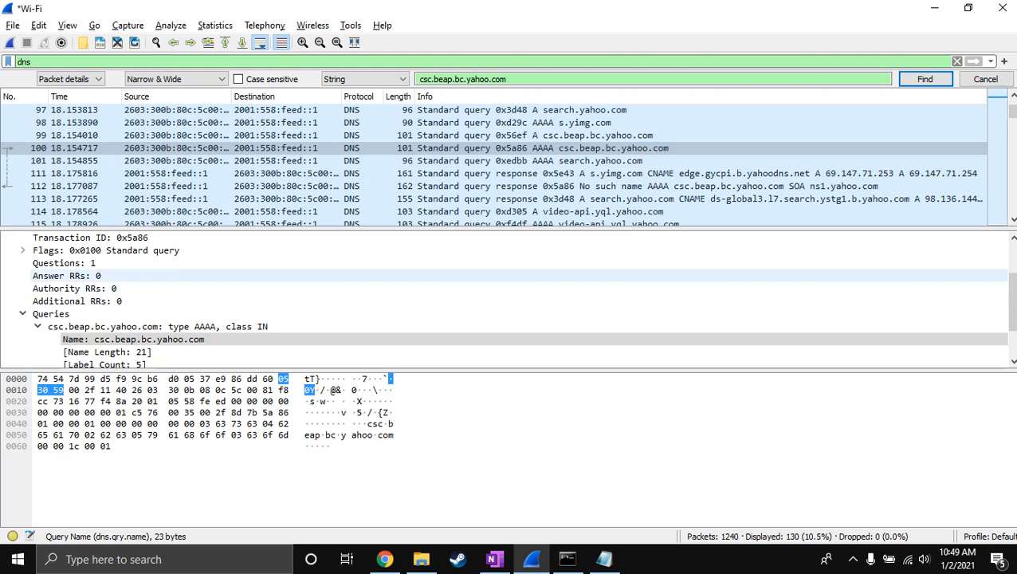
left_click_drag(239, 229, 239, 158)
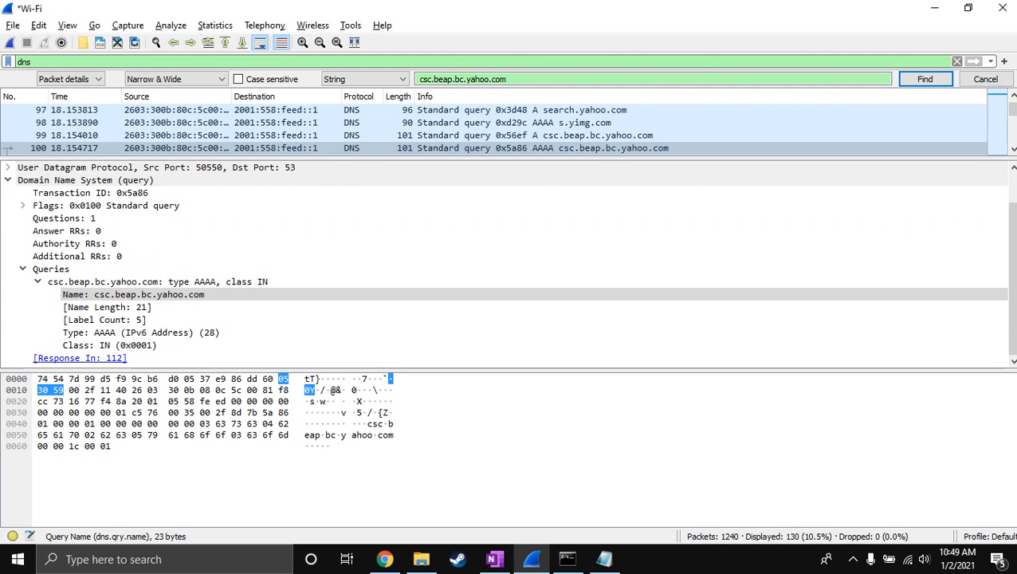
Search the packet details for csc.beap.bc.yahoo.com from packet 100's Frame line, and again from packet 98.
left_click(120, 180)
key("Up")
key("Up")
key("Up")
key("Up")
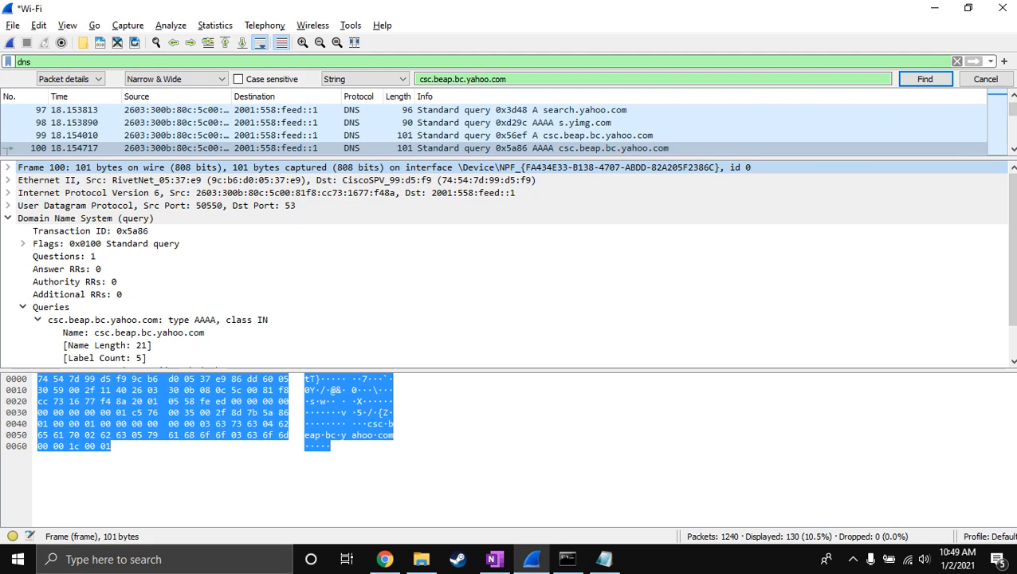
left_click(925, 79)
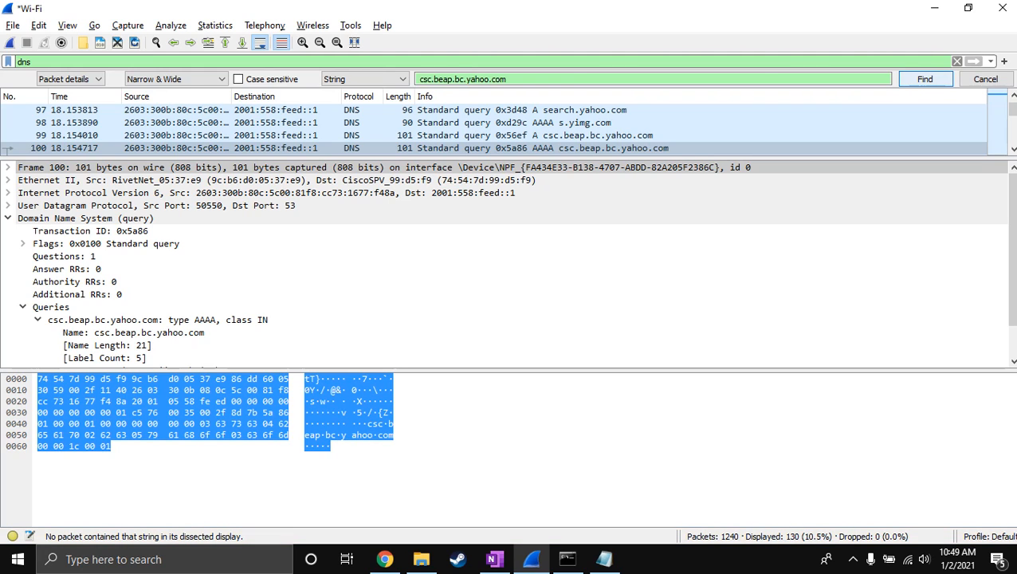
left_click(478, 123)
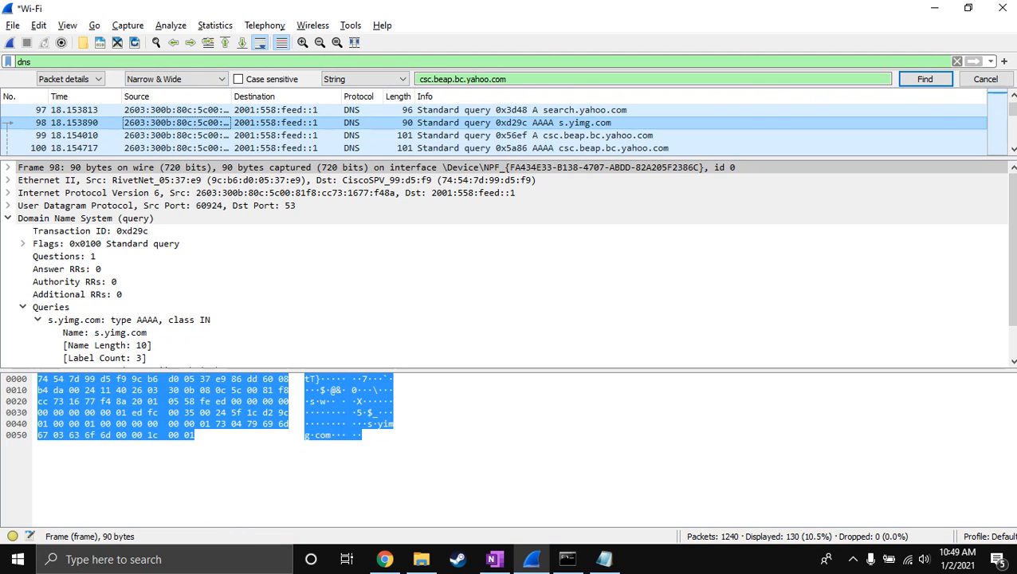
left_click(925, 79)
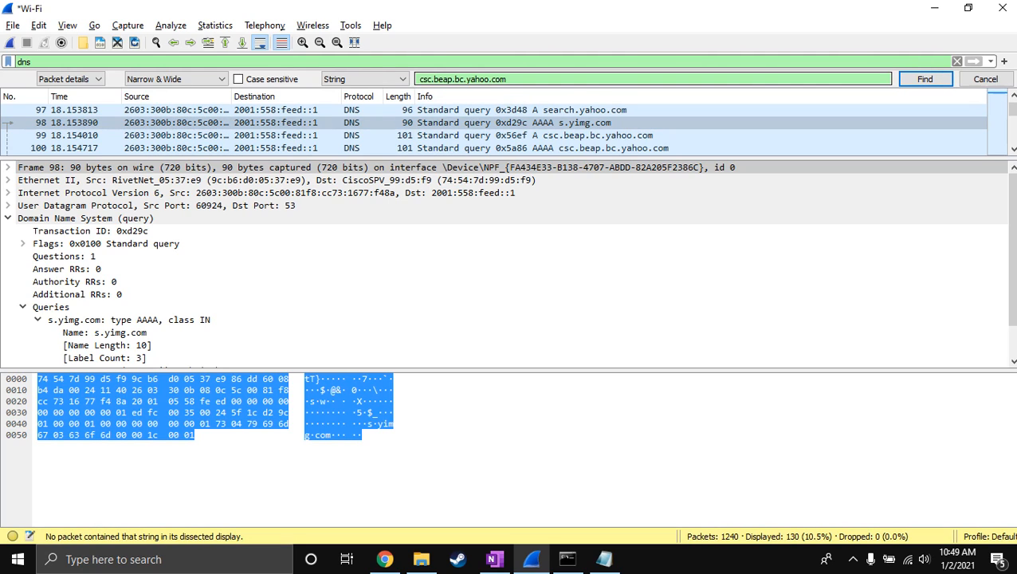
Shorten the search string to bc.yahoo.com and find the next packet whose details contain it.
double_click(459, 79)
left_click(456, 79)
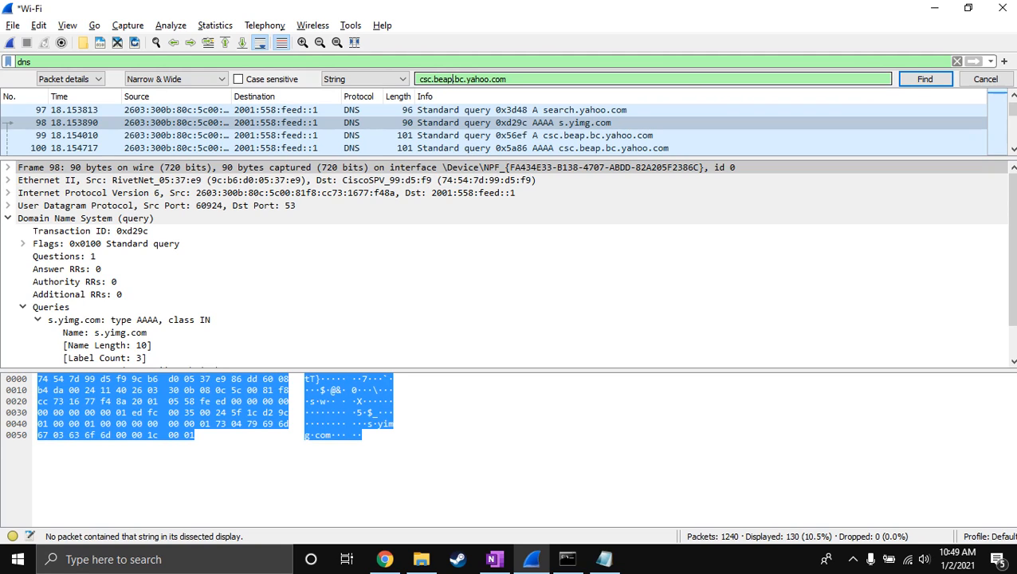
key("BackSpace")
key("BackSpace")
key("BackSpace")
key("BackSpace")
key("BackSpace")
key("BackSpace")
key("BackSpace")
key("BackSpace")
key("BackSpace")
key("Delete")
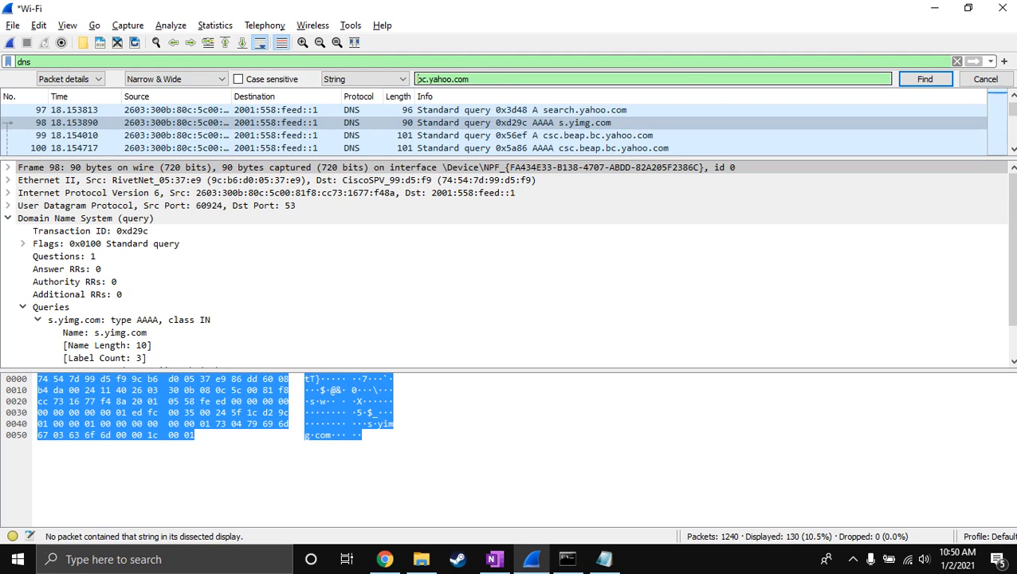
left_click(925, 79)
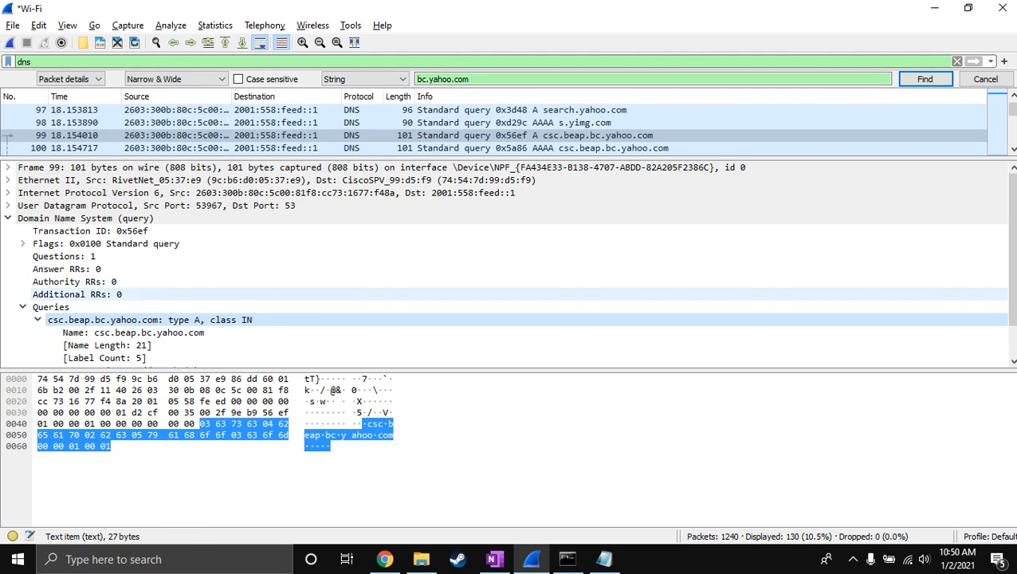
Replace the display filter with http and apply it.
type("s")
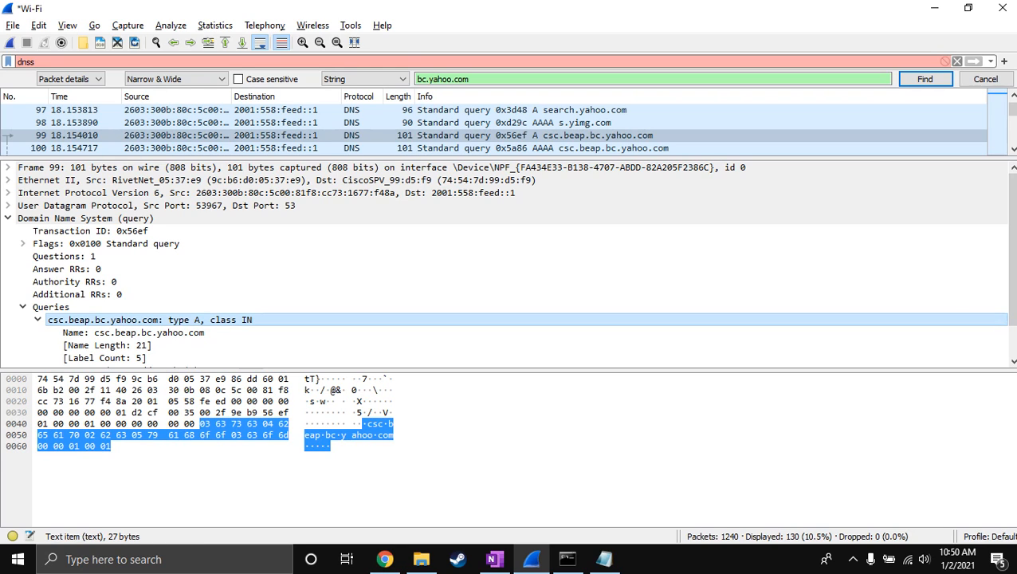
double_click(27, 61)
key("BackSpace")
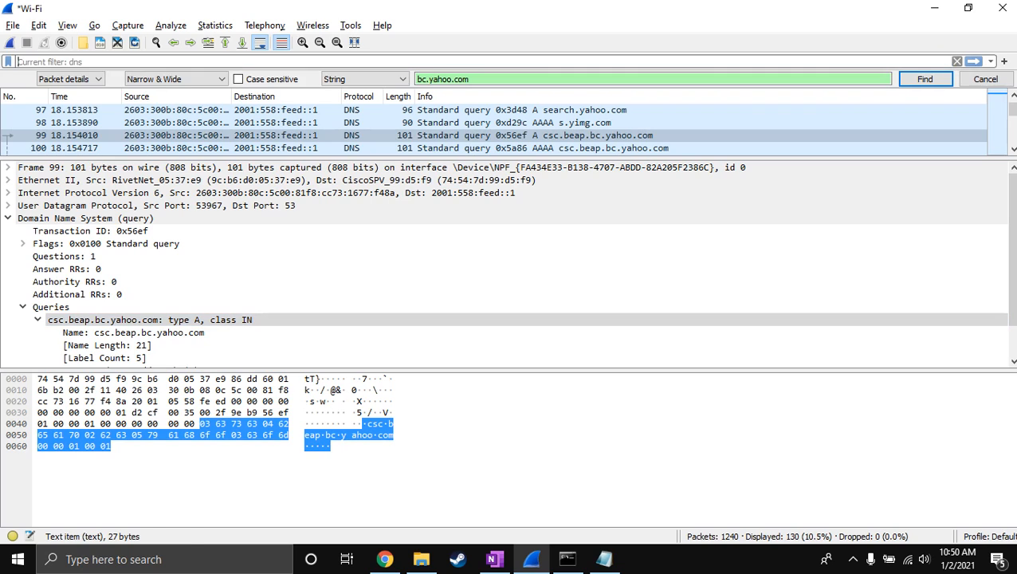
type("http")
key("Return")
Clear the packet search string and reapply the http display filter.
double_click(469, 79)
key("BackSpace")
key("Return")
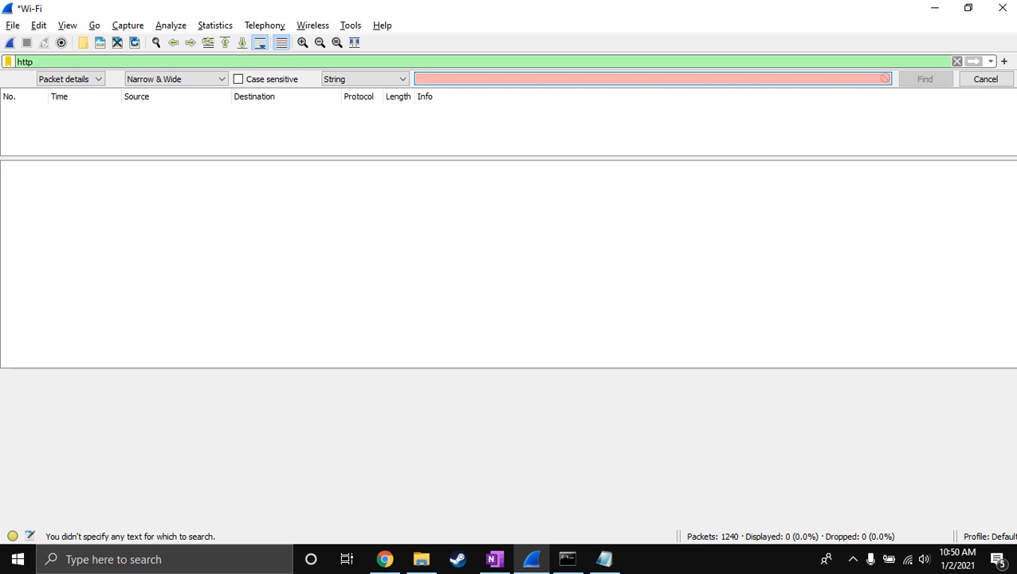
left_click(189, 61)
key("Return")
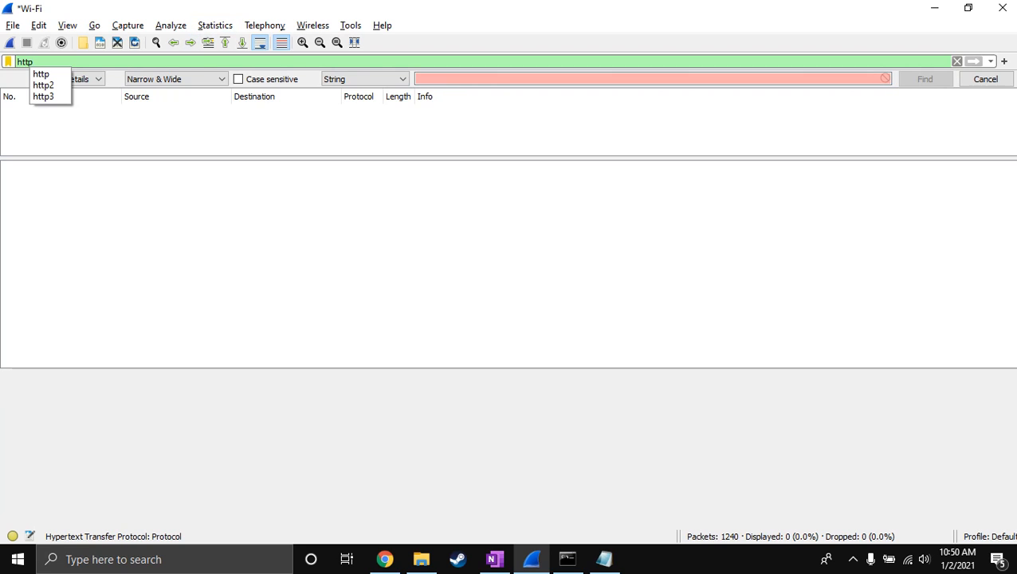
Replace the http display filter with tls and apply it.
key("ctrl+a")
key("BackSpace")
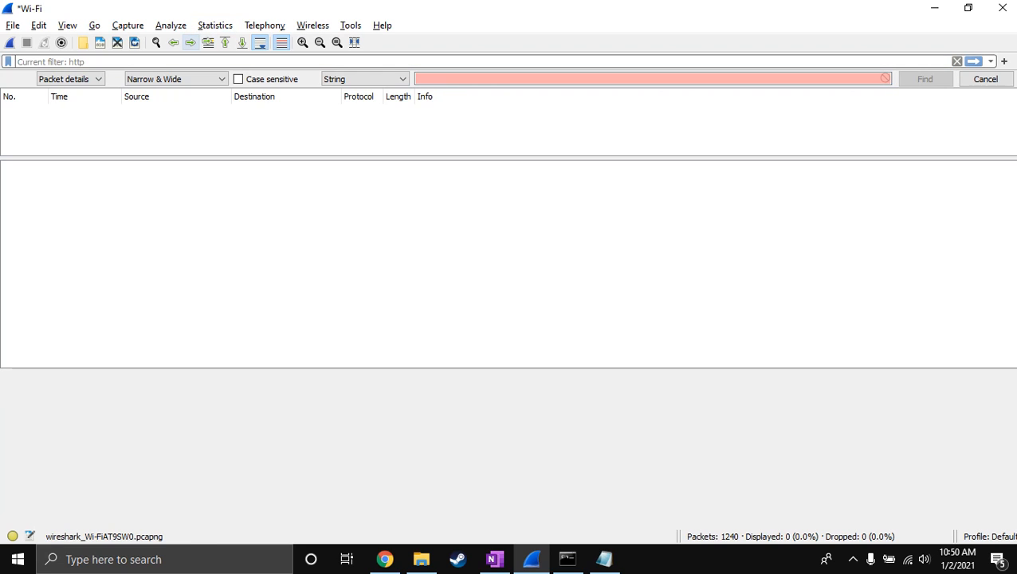
type("https")
key("ctrl+a")
key("BackSpace")
type("tls")
key("Return")
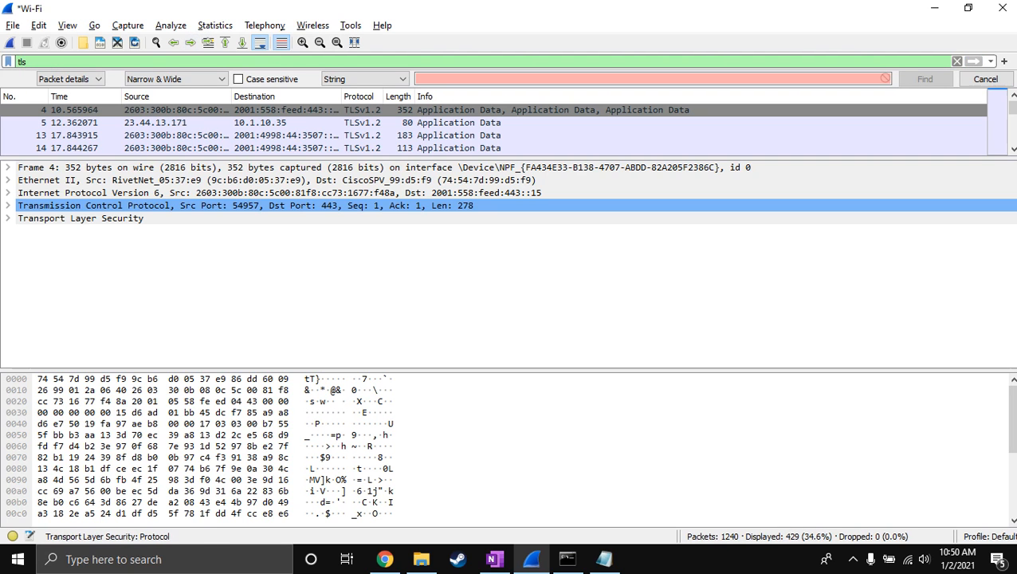
Enlarge the packet list pane and look through the TLS packets for the first Client Hello.
left_click_drag(510, 158, 510, 259)
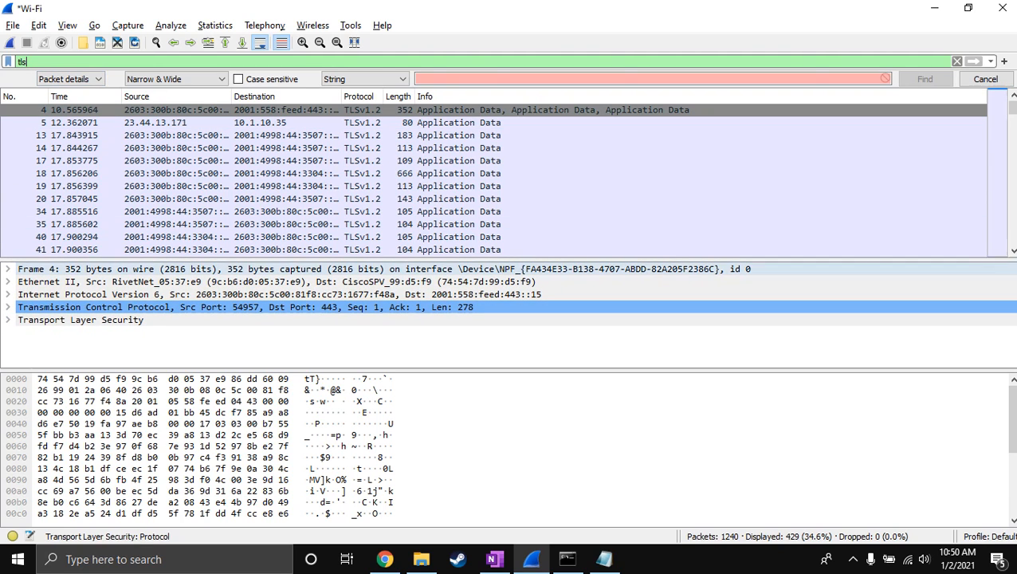
left_click_drag(85, 161, 86, 250)
key("Page_Down")
key("Page_Down")
key("Page_Down")
key("Page_Down")
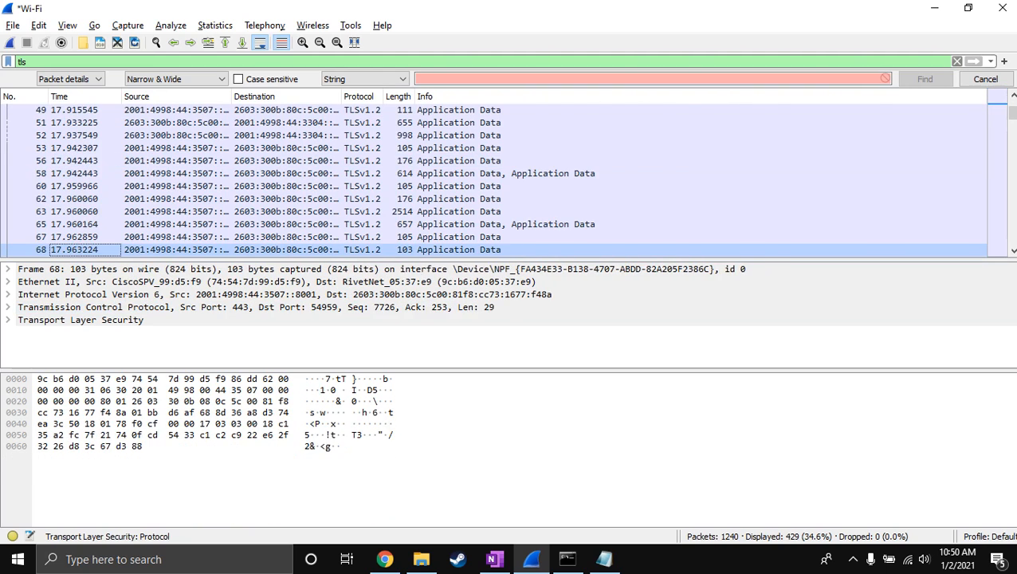
key("Page_Down")
key("Page_Up")
key("Page_Up")
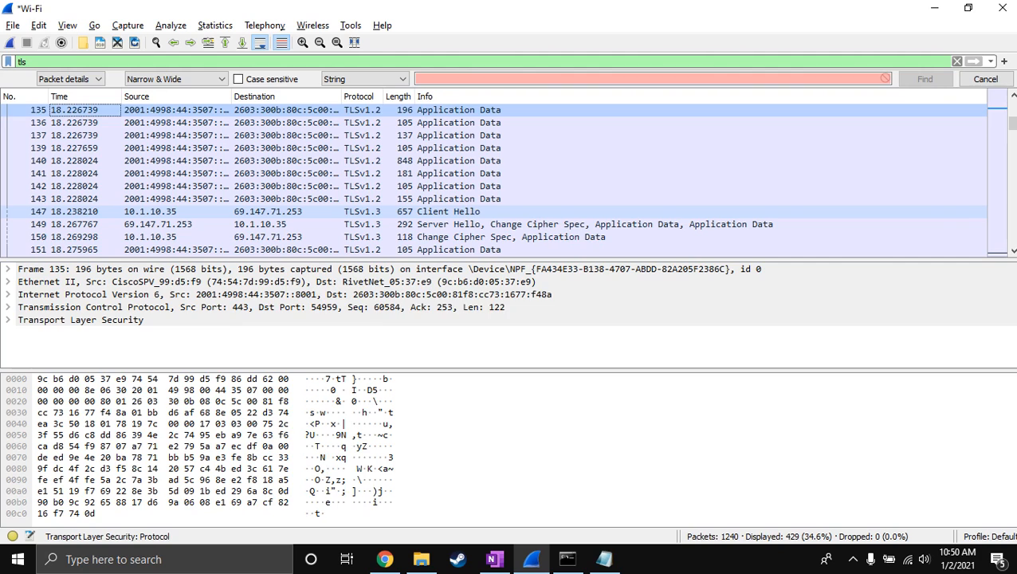
Expand Transport Layer Security and its record layer for Client Hello packet 147, and compare them with Application Data packet 143.
left_click(162, 211)
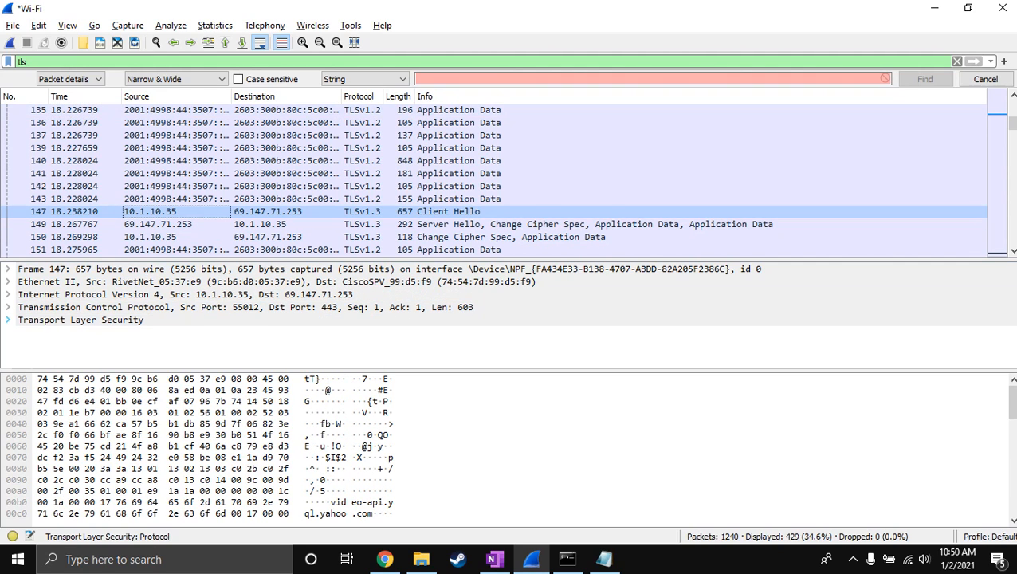
left_click(8, 319)
left_click(23, 333)
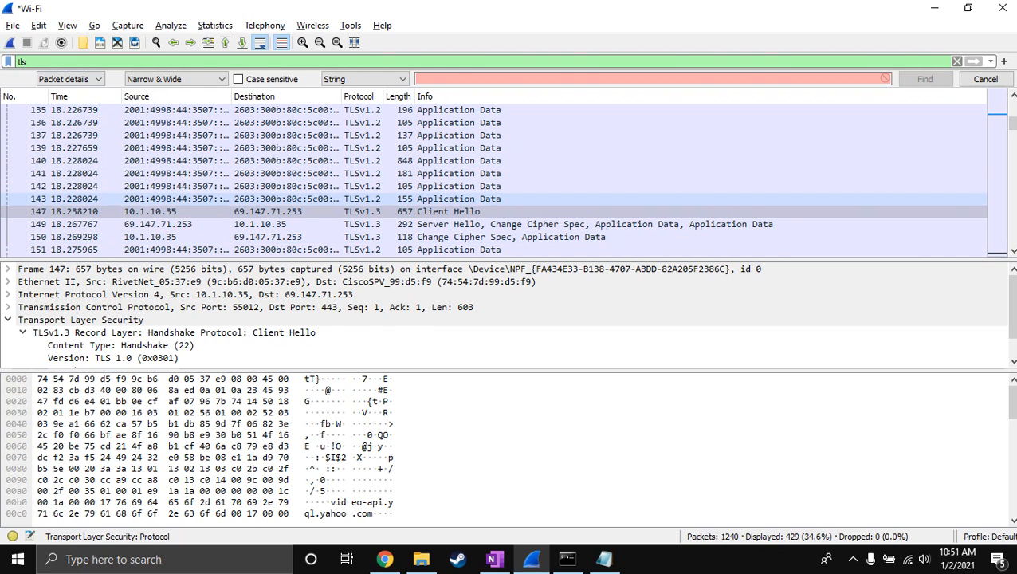
left_click(177, 200)
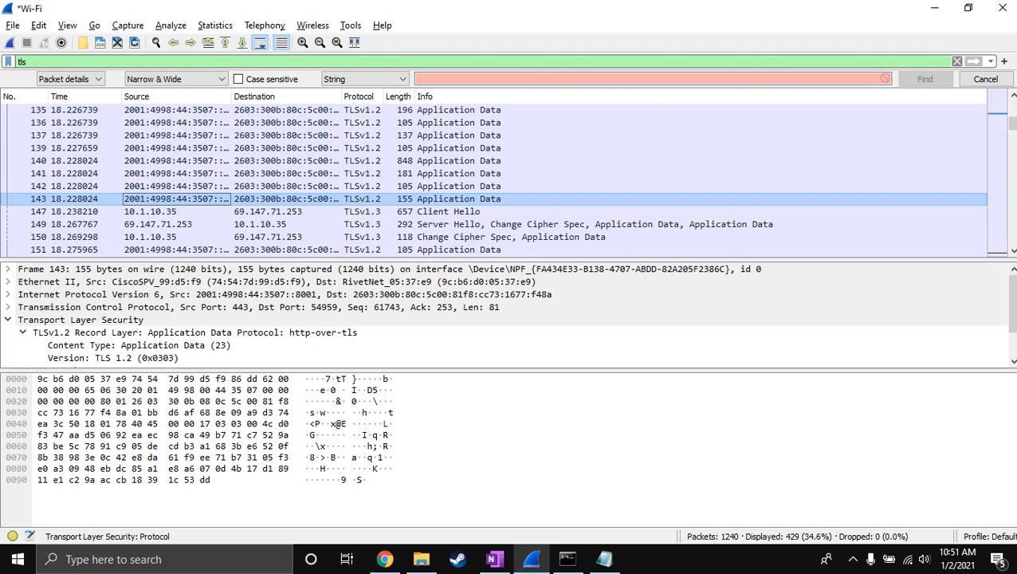
Extend the tls display filter to !tls.record.content_type==23 to exclude application data records.
left_click(29, 61)
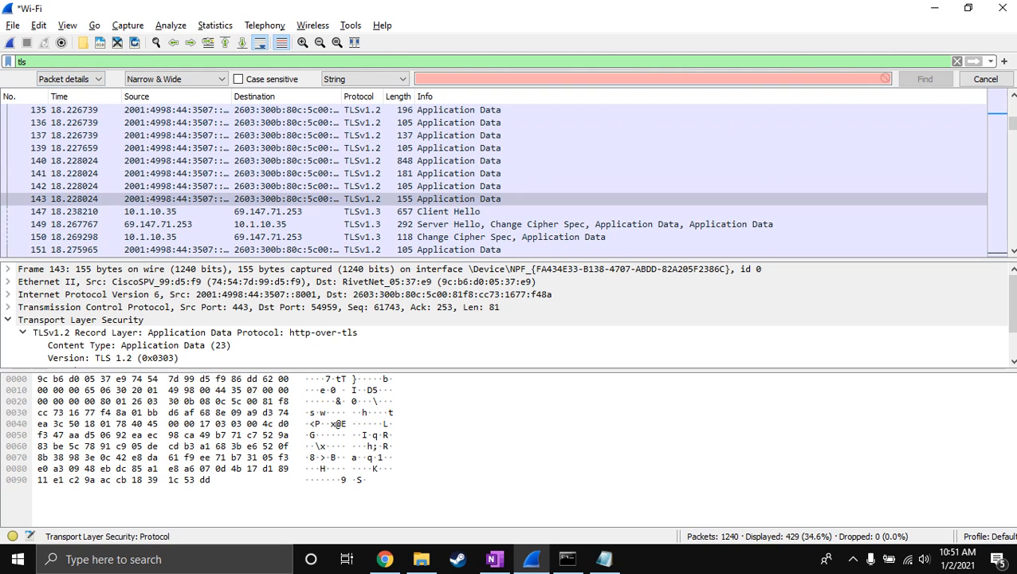
type(".record")
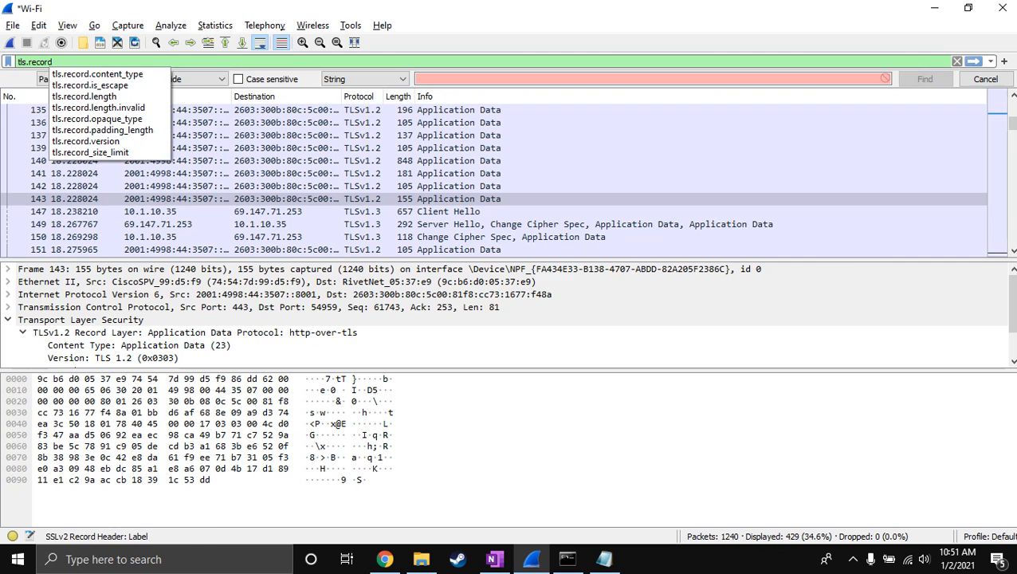
key("Return")
type(".content_type")
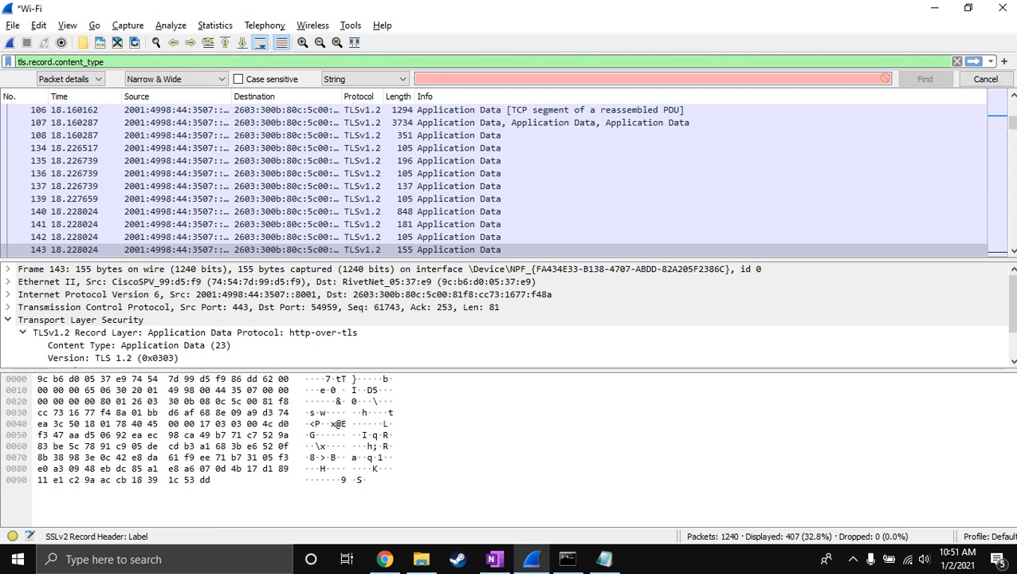
type("==23")
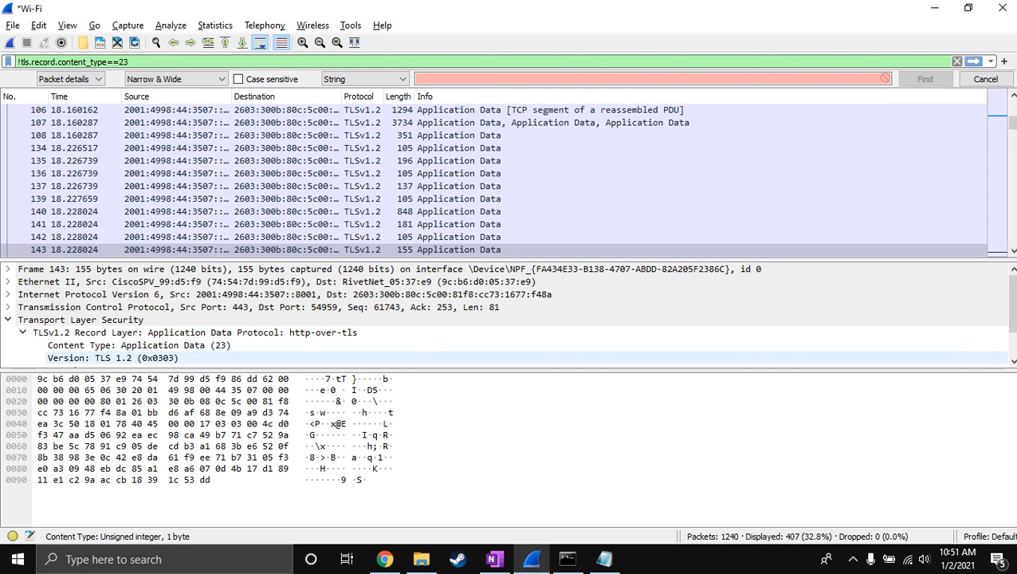
Enlarge the packet details pane to check packet 143's Content Type field, and apply the content type exclusion filter.
left_click_drag(508, 371, 509, 428)
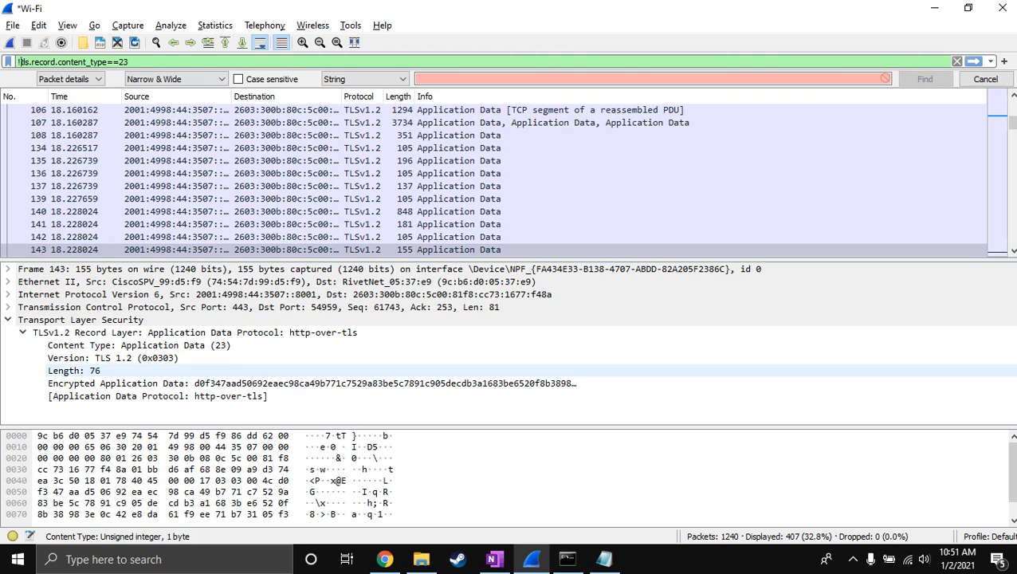
left_click(140, 345)
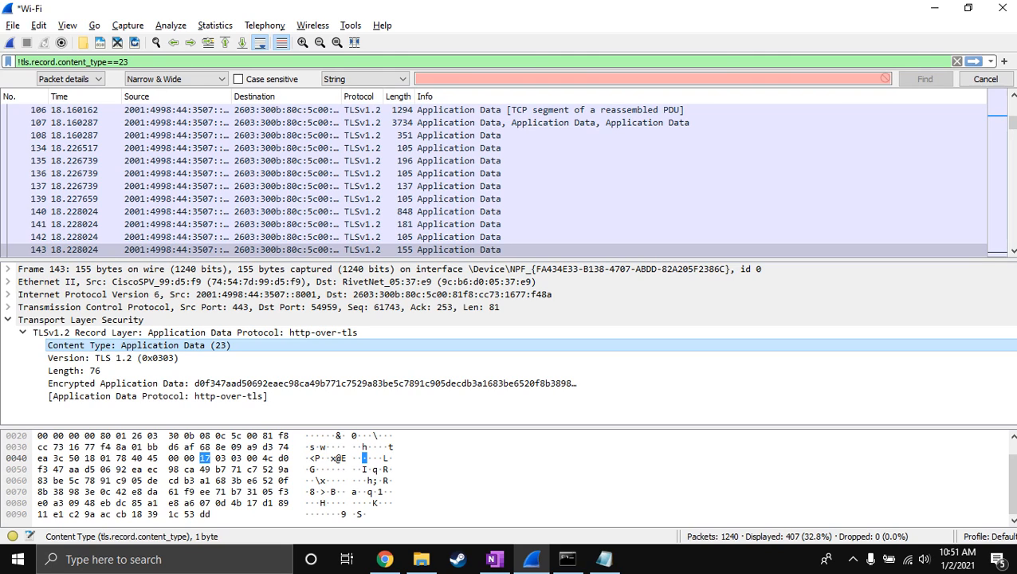
left_click(137, 62)
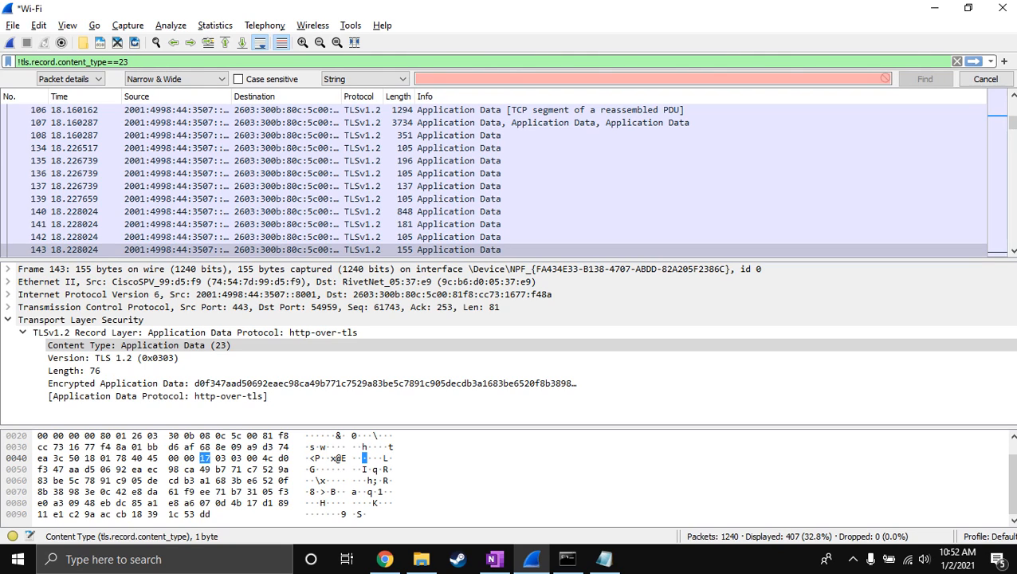
key("Return")
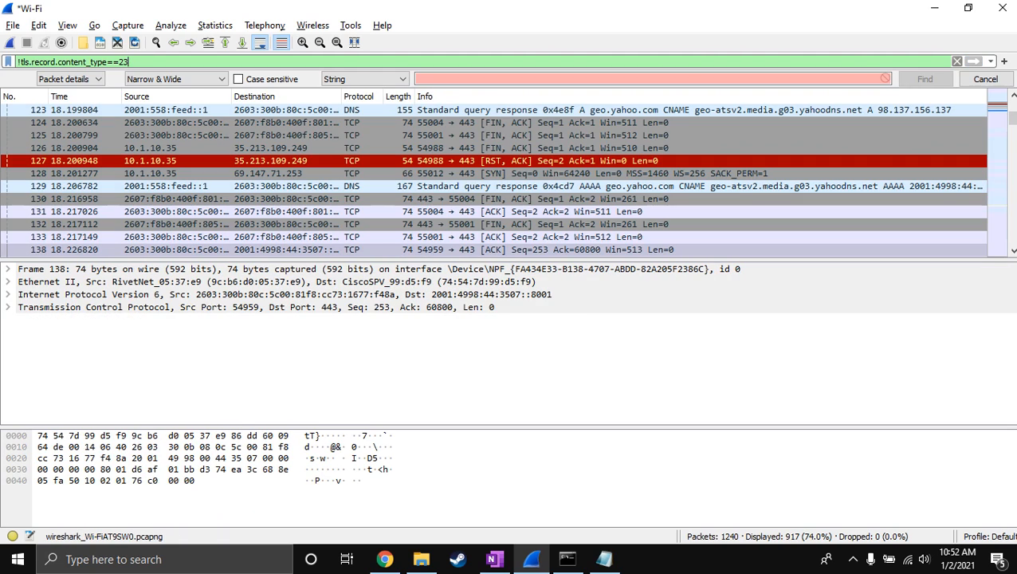
Append &&tls to the display filter and apply !tls.record.content_type==23&&tls.
type("&&")
type("tls")
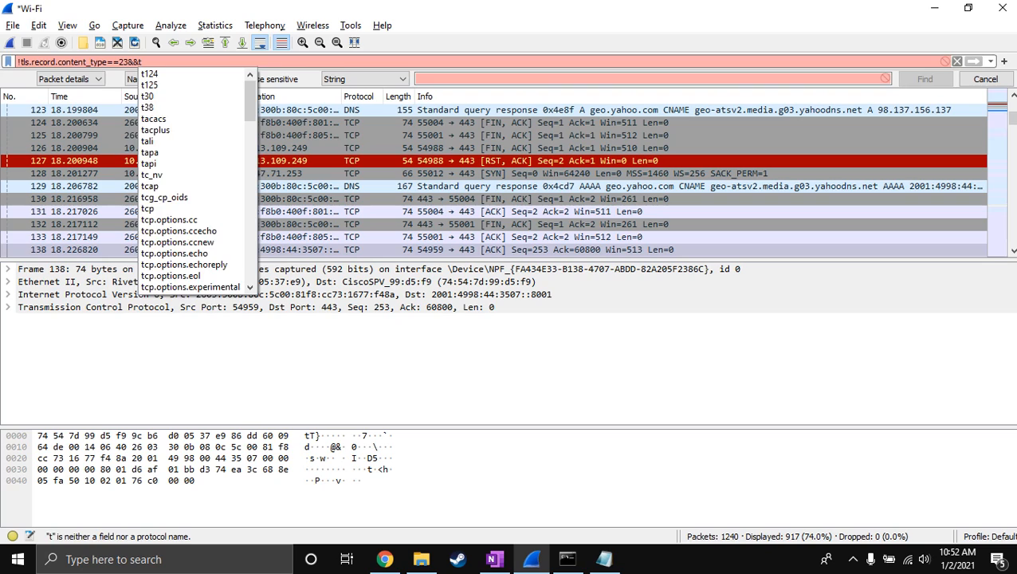
left_click(133, 63)
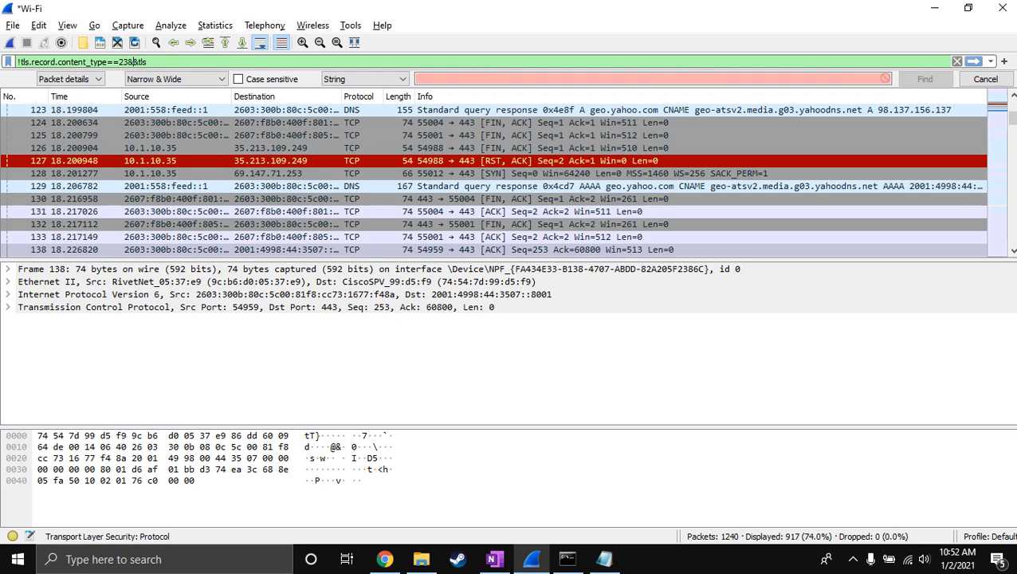
left_click_drag(127, 63, 139, 62)
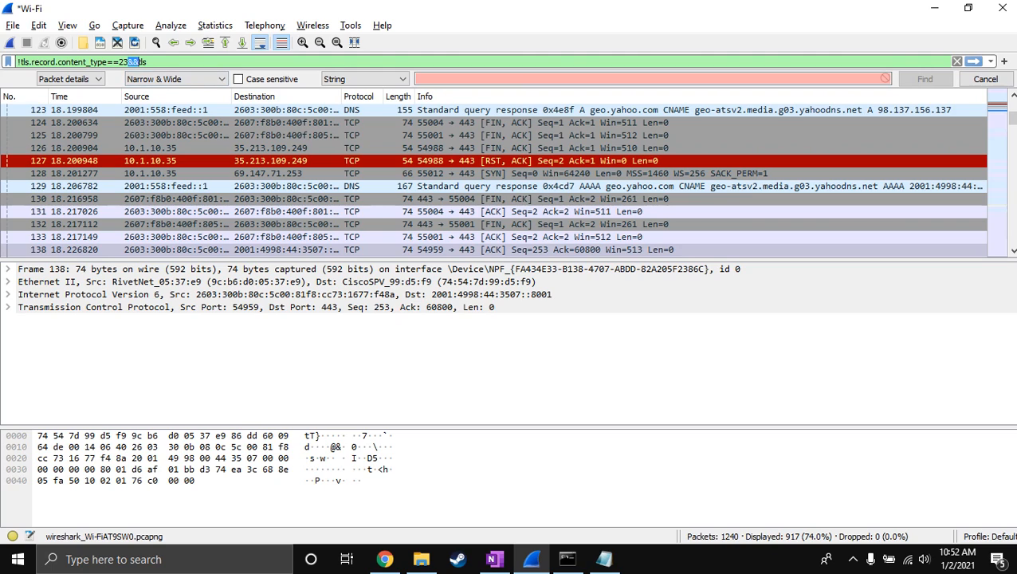
left_click(148, 63)
key("Return")
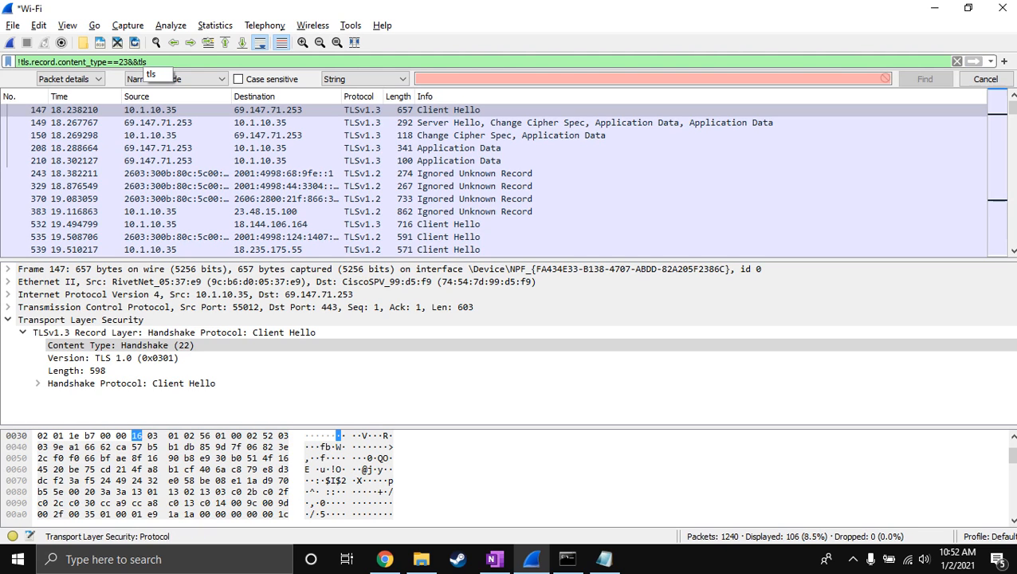
Select packet 147 and highlight the content type exclusion and the &&tls condition within the display filter.
left_click(177, 110)
left_click_drag(126, 62, 18, 61)
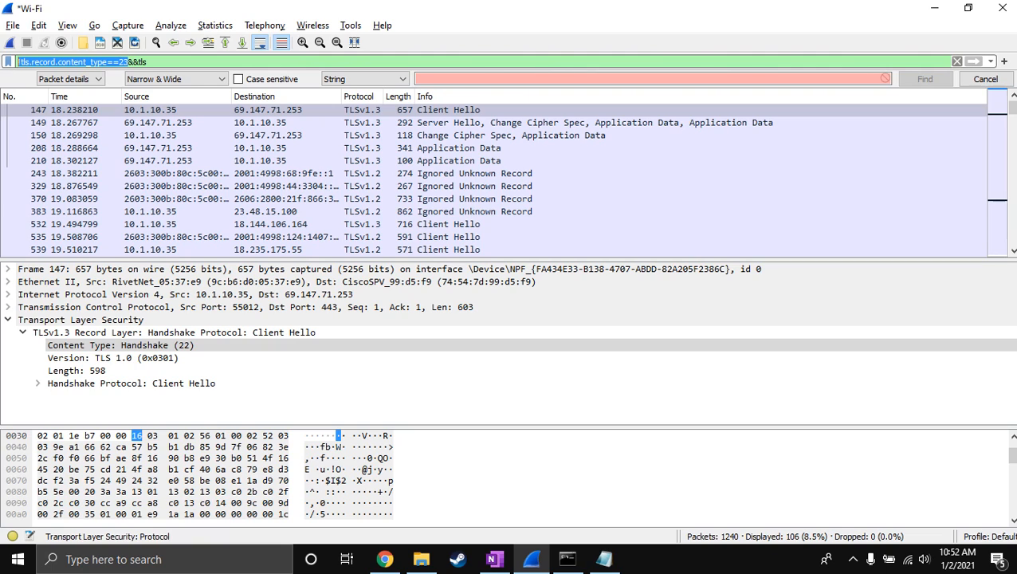
left_click_drag(148, 62, 128, 61)
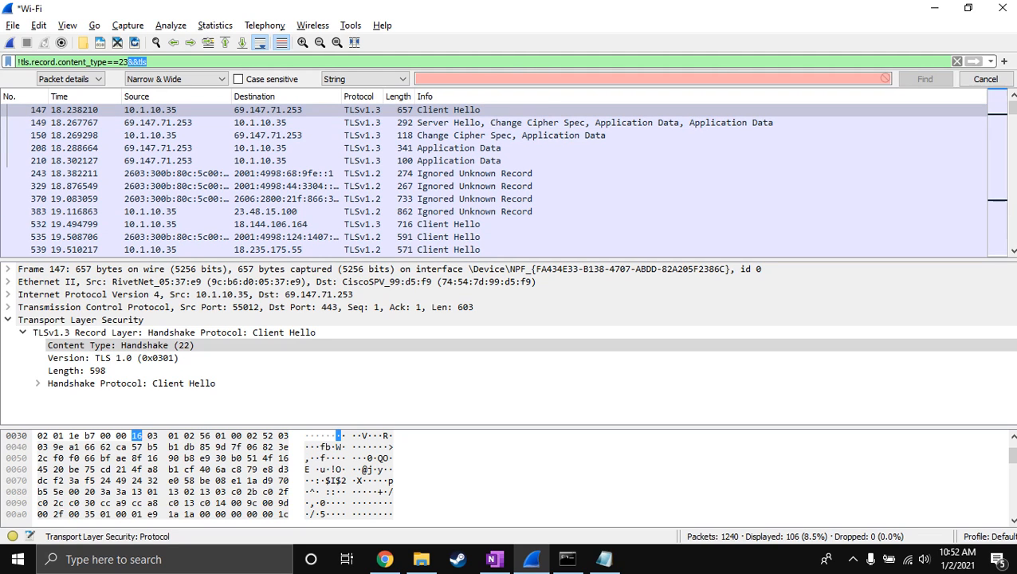
Expand Handshake Protocol: Client Hello in packet 147 and go through its fields down to the extensions.
left_click(37, 384)
left_click(89, 396)
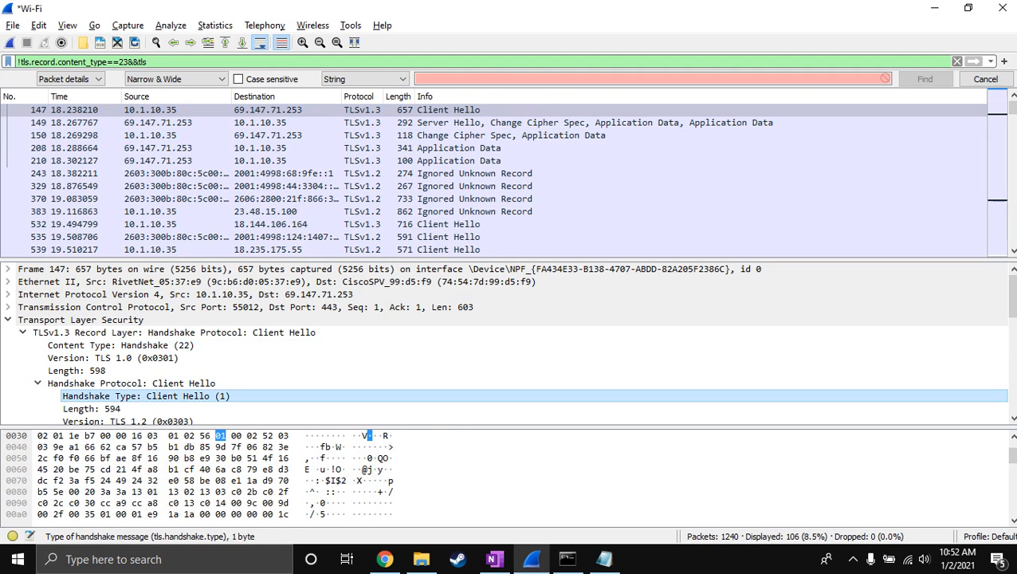
key("Down")
key("Down")
key("Down")
key("Down")
key("Down")
key("Down")
key("Down")
key("Down")
key("Down")
key("Down")
key("Down")
key("Down")
key("Down")
key("Down")
key("Down")
key("Down")
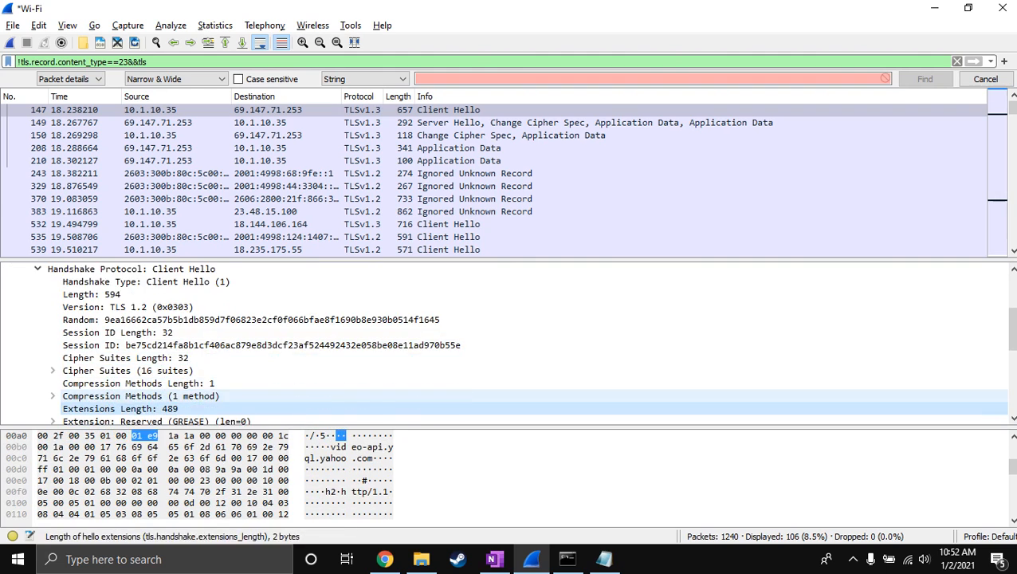
Expand the server_name extension and its Server Name Indication extension, and inspect the Server Name field.
key("Up")
key("Up")
key("Up")
key("Up")
key("Right")
key("Down")
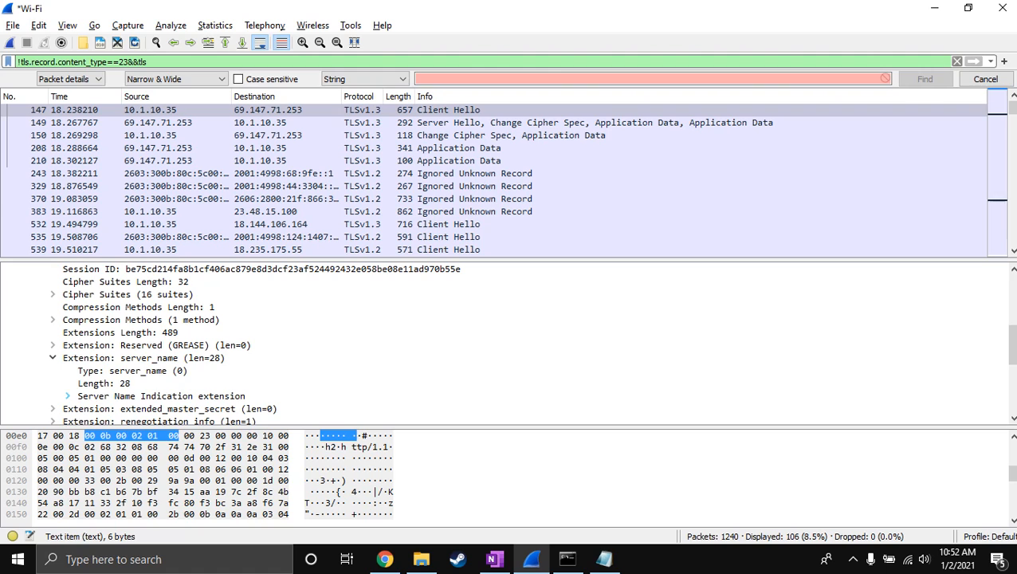
left_click(68, 396)
left_click(161, 397)
key("Down")
key("Down")
key("Down")
key("Down")
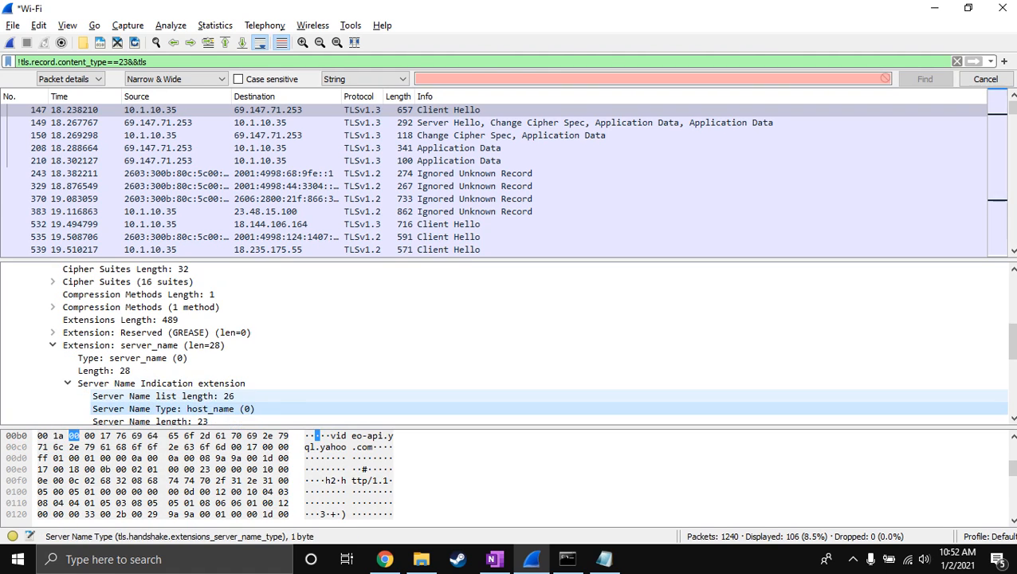
key("Down")
key("Down")
key("Up")
key("Up")
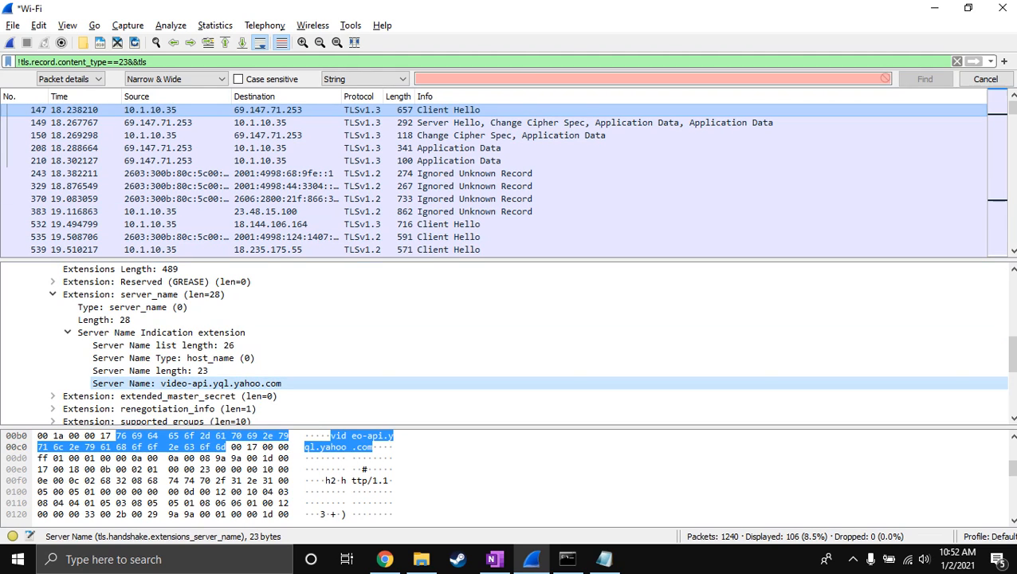
Follow the TLS stream of Client Hello packet 147 and close the stream window, keeping its stream filter.
right_click(148, 109)
mouse_move(239, 311)
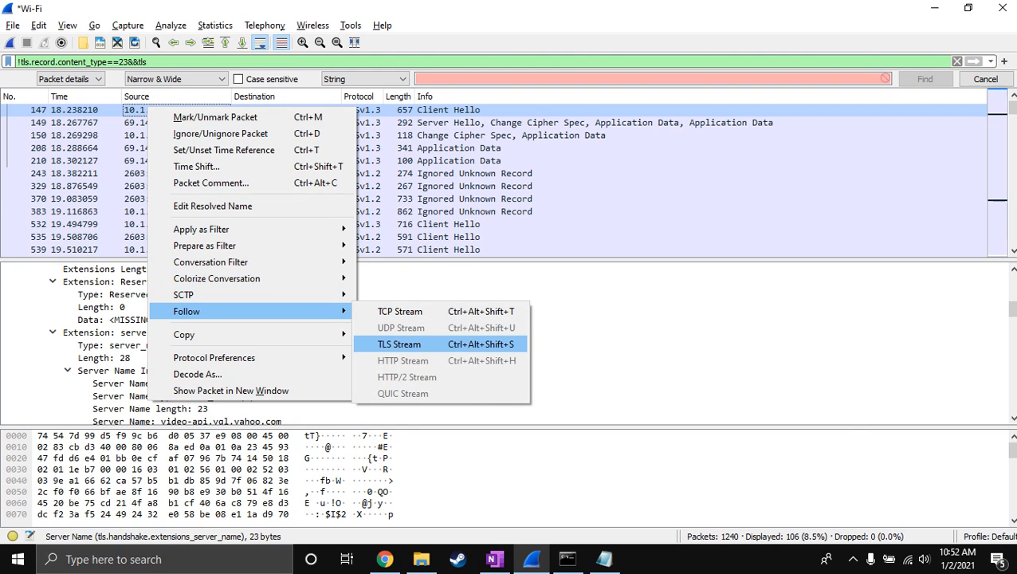
left_click(398, 344)
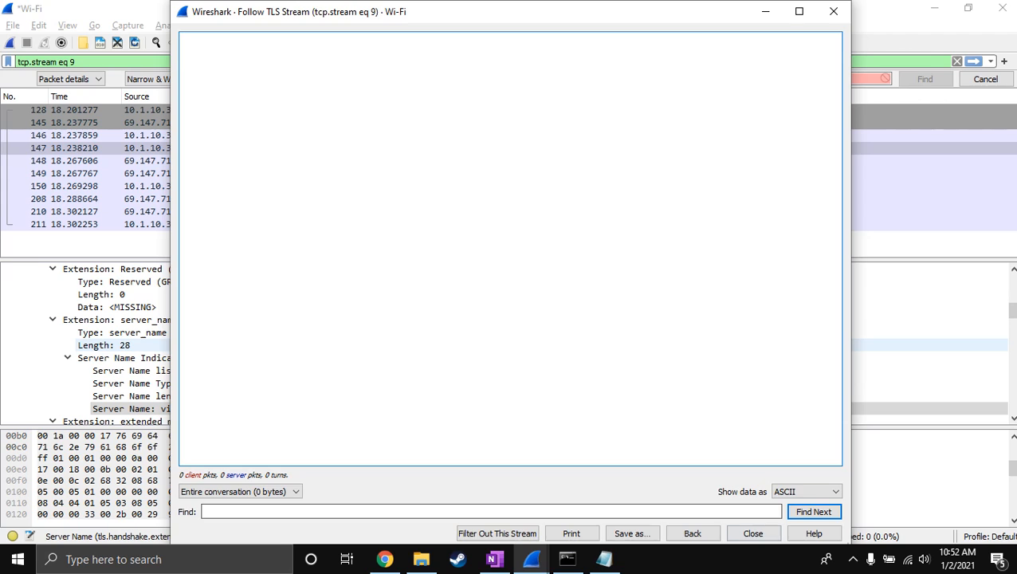
left_click(753, 534)
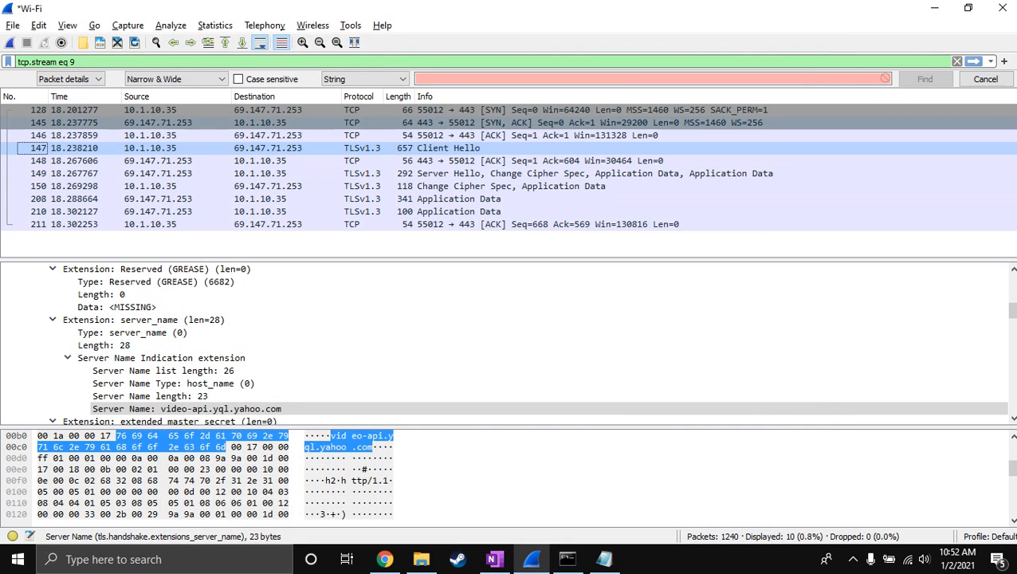
Try marking and unmarking the SYN packet 128 and the SYN, ACK packet 145 in the filtered stream.
left_click(478, 110)
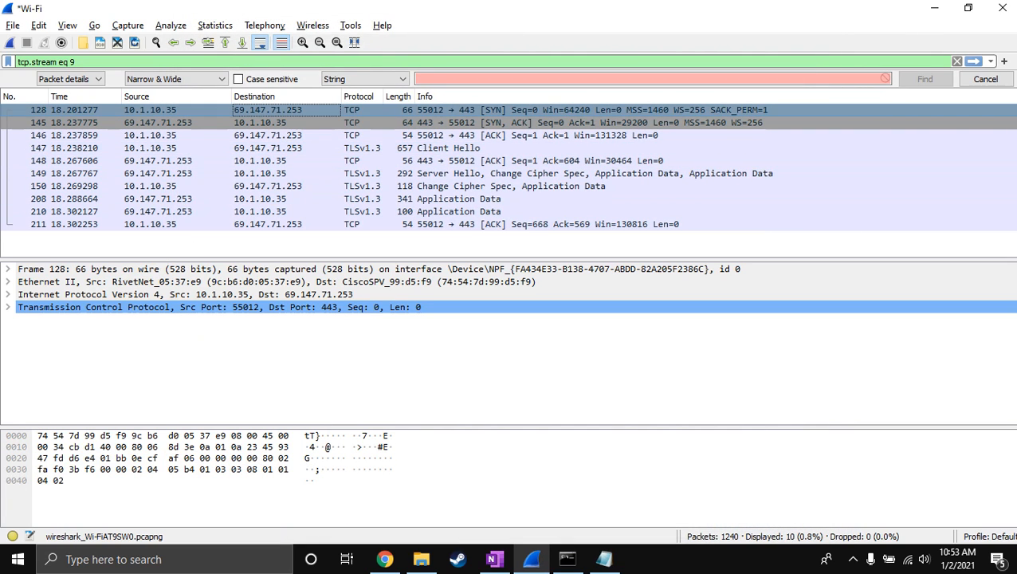
key("ctrl+m")
key("ctrl+m")
key("ctrl+a")
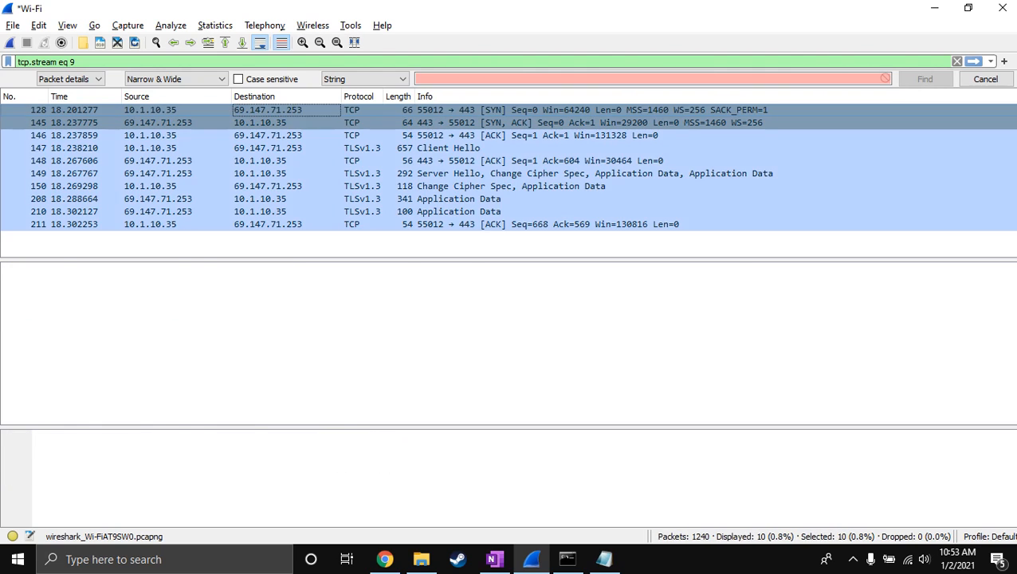
key("Down")
key("Down")
key("Up")
key("ctrl+m")
key("ctrl+m")
key("Down")
key("ctrl+m")
key("ctrl+m")
key("Up")
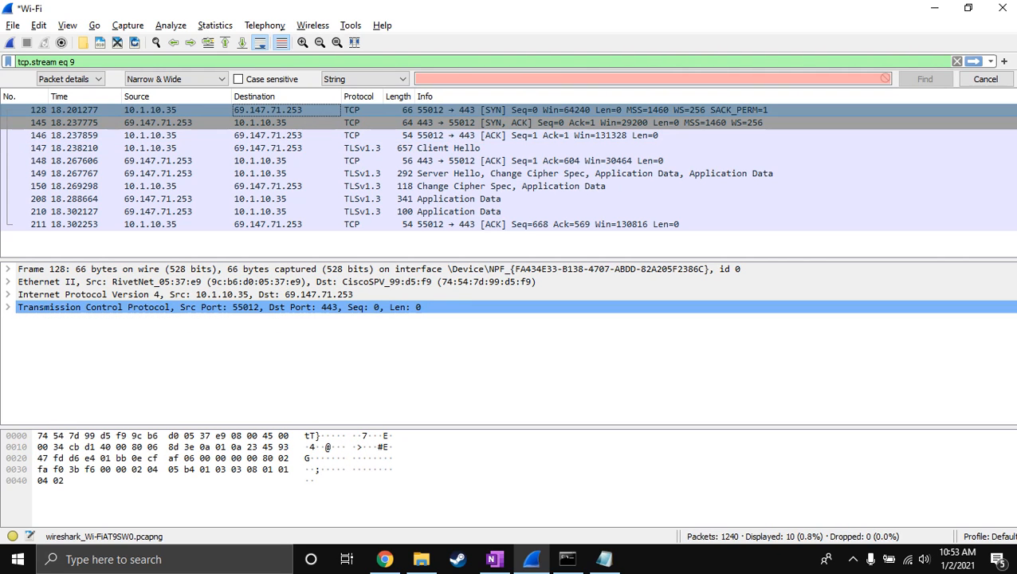
Step through the stream's handshake packets and mark Client Hello packet 147.
key("Down")
key("Down")
key("Down")
key("Up")
key("Up")
key("Up")
key("Down")
key("Down")
key("Down")
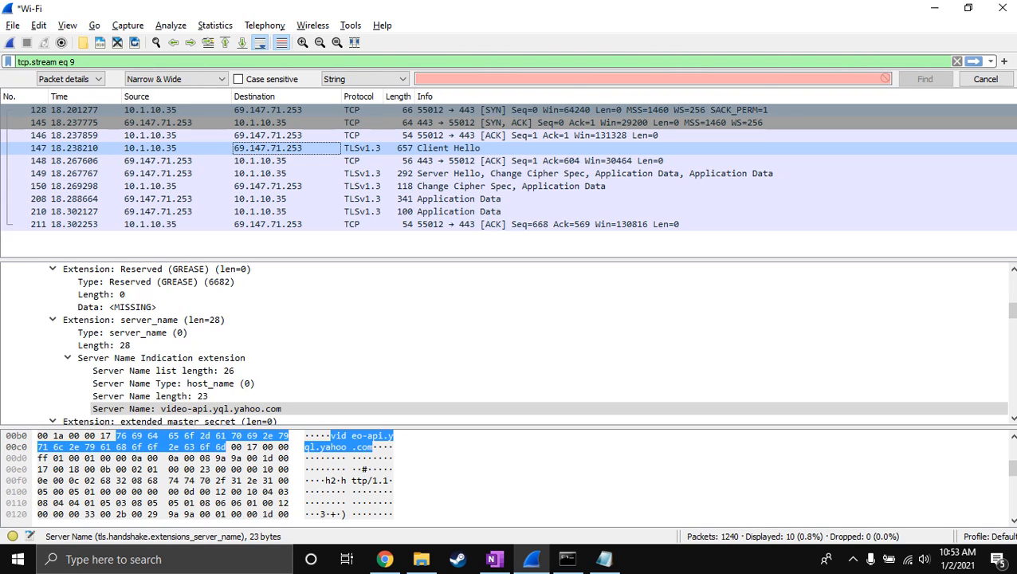
key("ctrl+m")
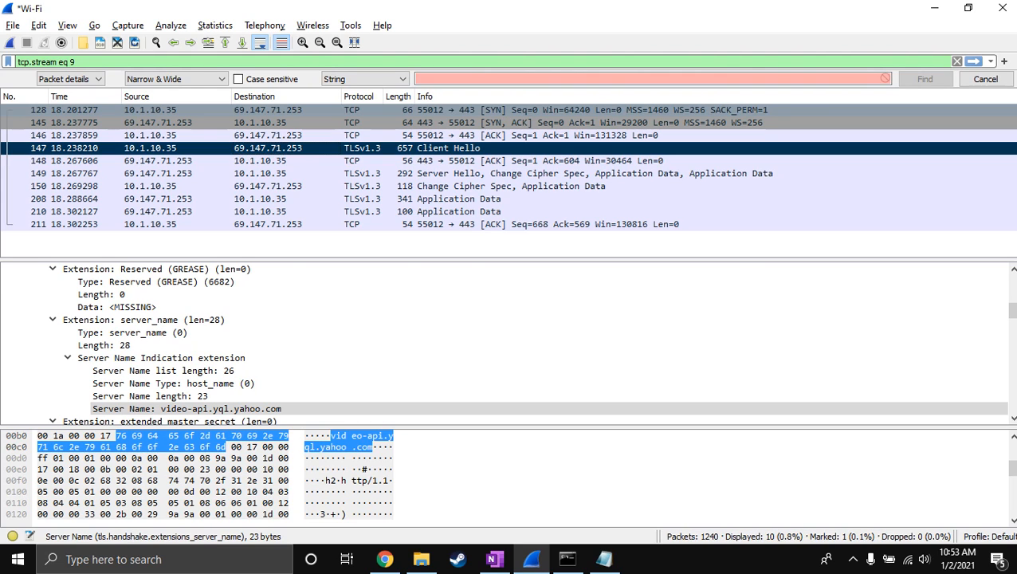
Mark Server Hello packet 149 and Change Cipher Spec packet 150, and step down to the stream's last packet.
left_click(279, 161)
key("ctrl+m")
key("ctrl+m")
key("Down")
key("ctrl+m")
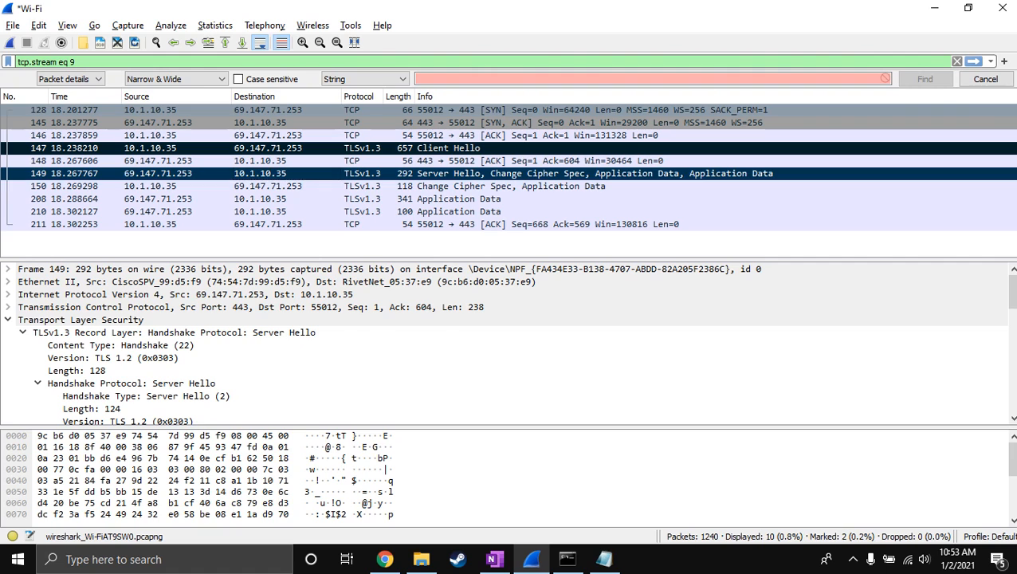
key("Down")
key("ctrl+m")
key("Down")
key("Down")
key("Down")
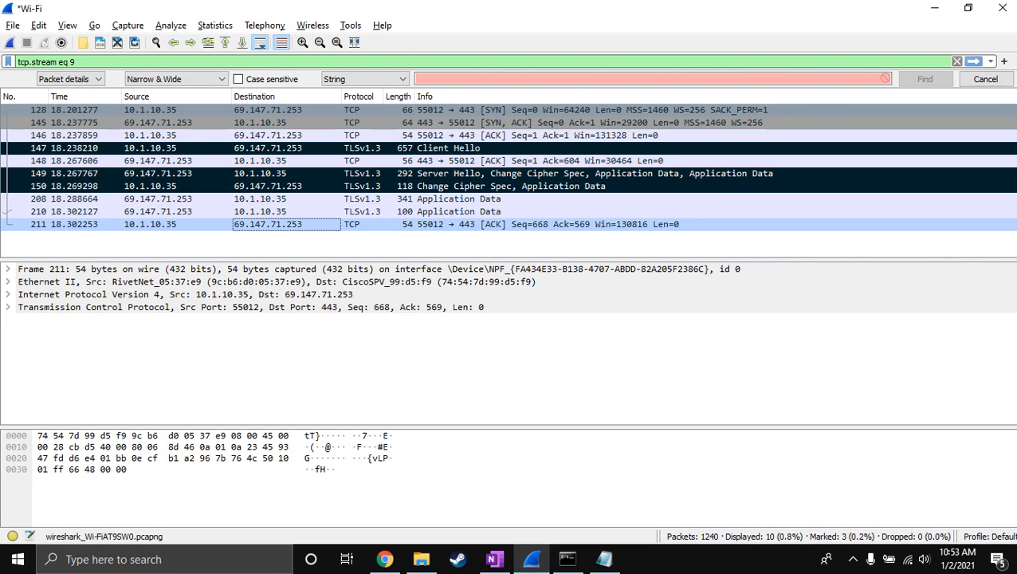
Unmark Change Cipher Spec packet 150 and Server Hello packet 149 in the filtered stream.
key("Up")
key("Up")
key("Up")
key("ctrl+m")
key("Up")
key("ctrl+m")
key("Up")
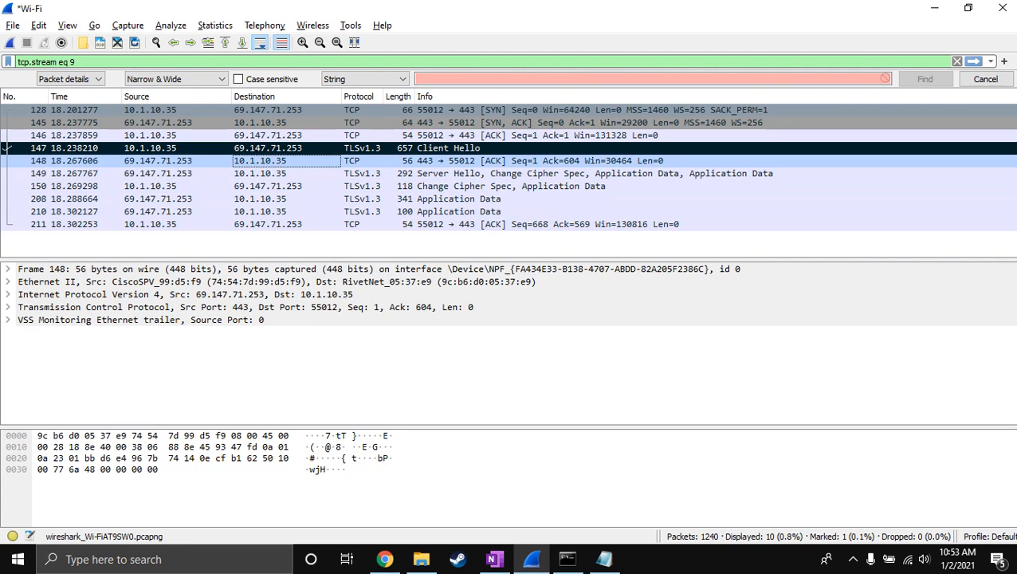
Unmark Client Hello packet 147 and select the stream's first SYN packet 128.
key("Up")
key("ctrl+m")
key("Up")
key("Up")
key("Up")
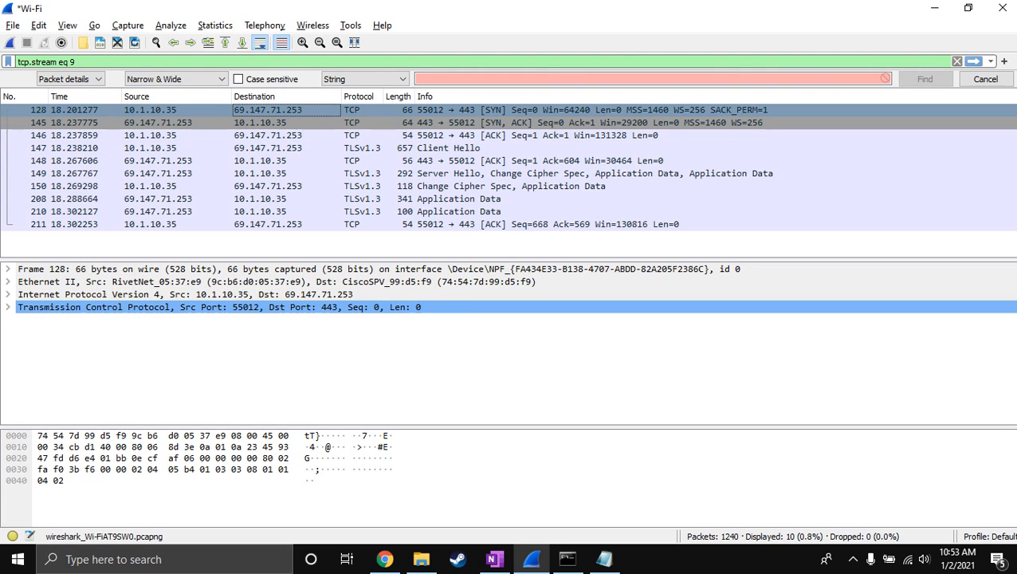
Erase the tcp.stream eq 9 expression from the display filter without applying the change, and select Client Hello packet 147.
left_click(76, 61)
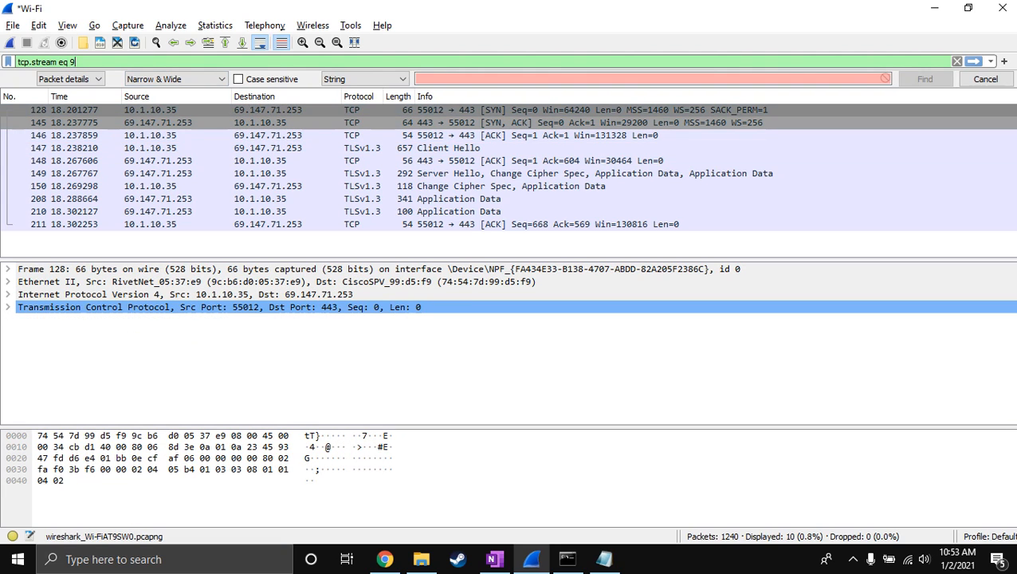
key("BackSpace")
key("BackSpace")
key("BackSpace")
key("BackSpace")
key("BackSpace")
key("BackSpace")
key("BackSpace")
key("BackSpace")
key("BackSpace")
key("BackSpace")
key("BackSpace")
key("BackSpace")
key("BackSpace")
key("BackSpace")
key("BackSpace")
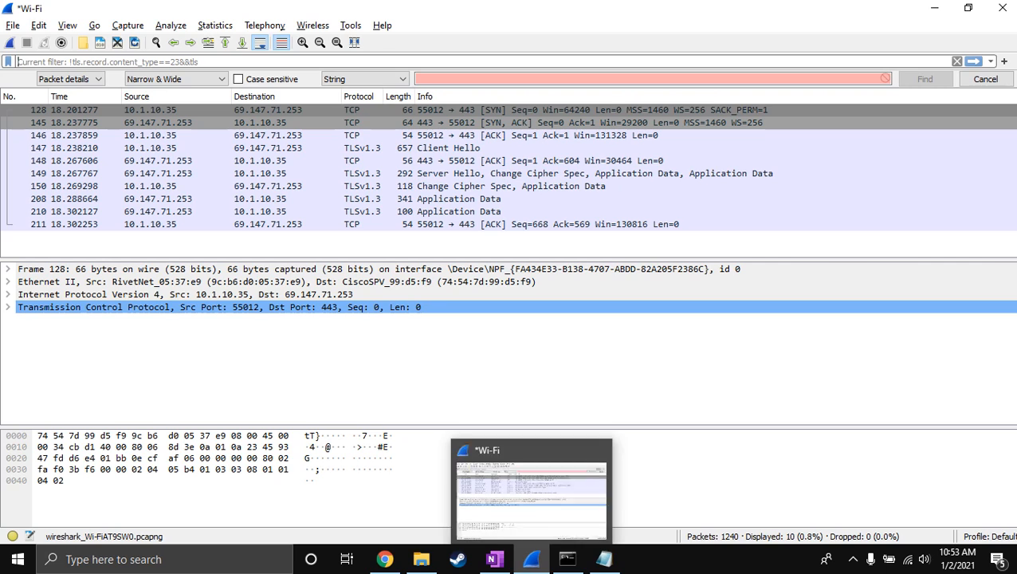
left_click(177, 148)
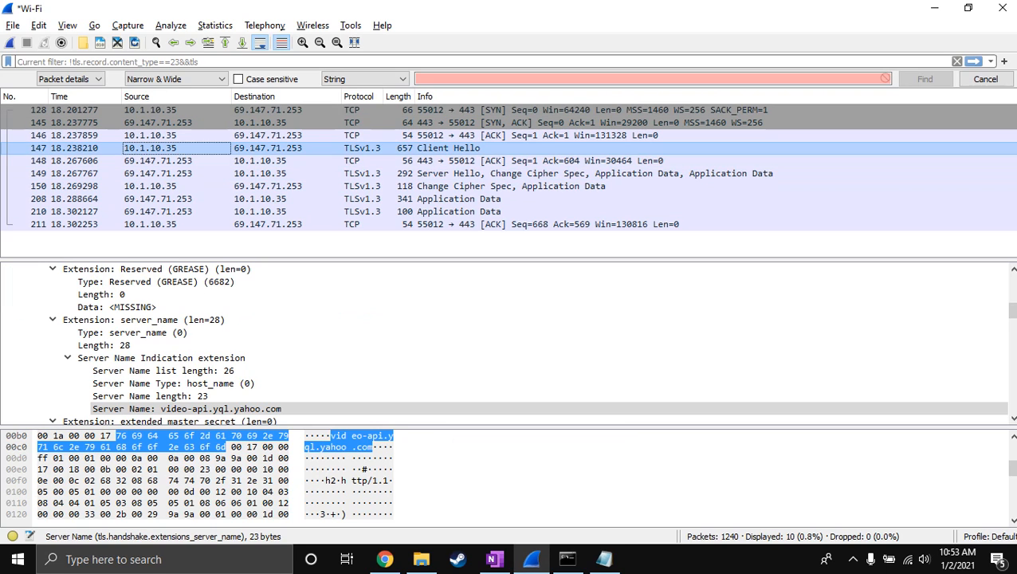